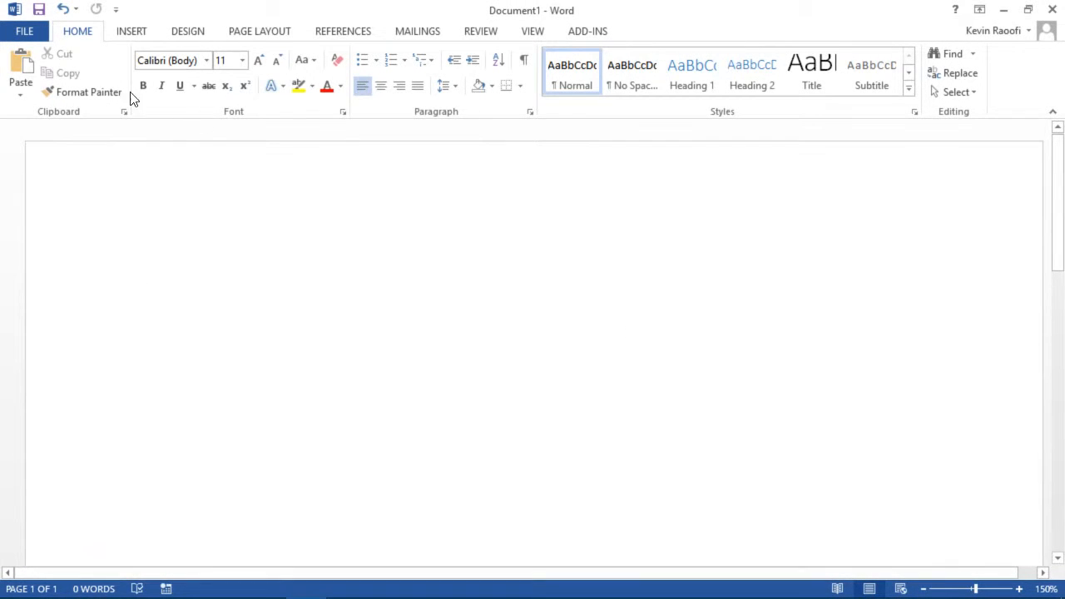
# - Look through the ribbon's existing command sets to check whether the Developer tools are available
pyautogui.click(199, 35)
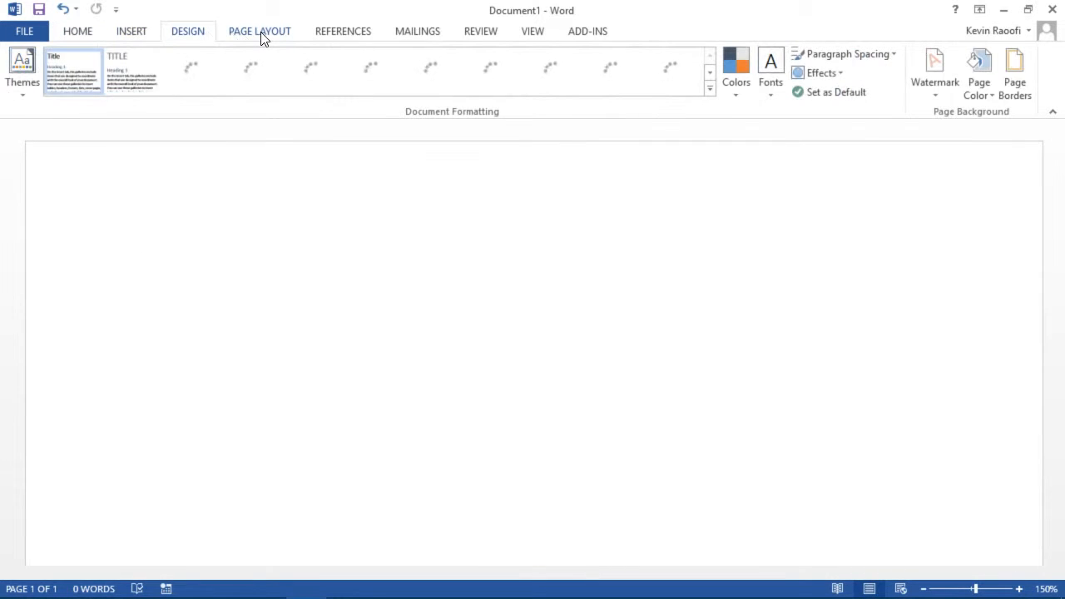
pyautogui.click(260, 35)
pyautogui.click(359, 35)
pyautogui.click(412, 35)
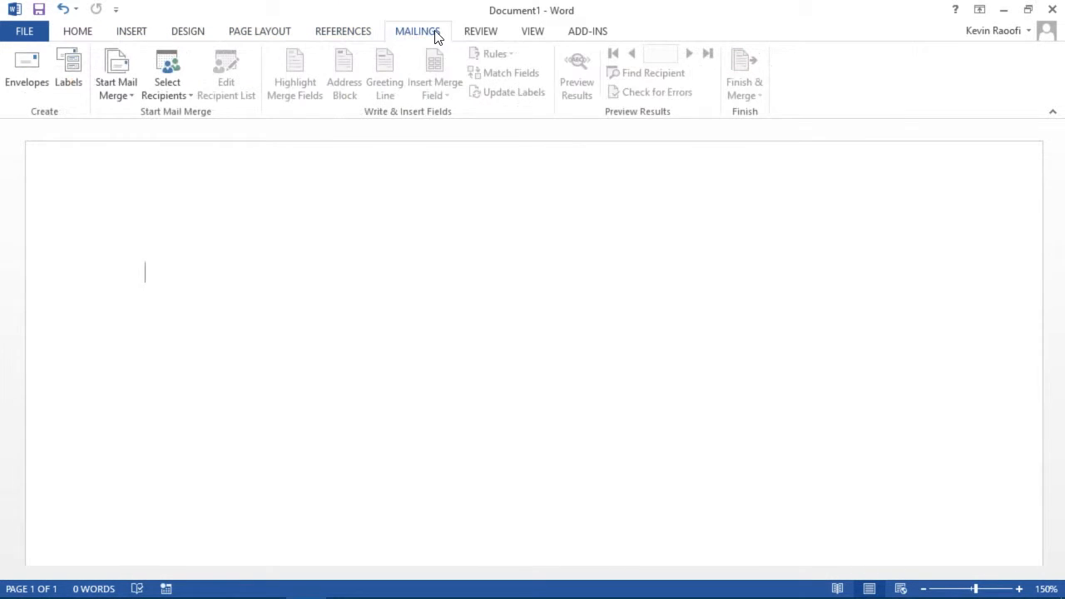
pyautogui.click(470, 33)
pyautogui.click(535, 33)
pyautogui.click(587, 35)
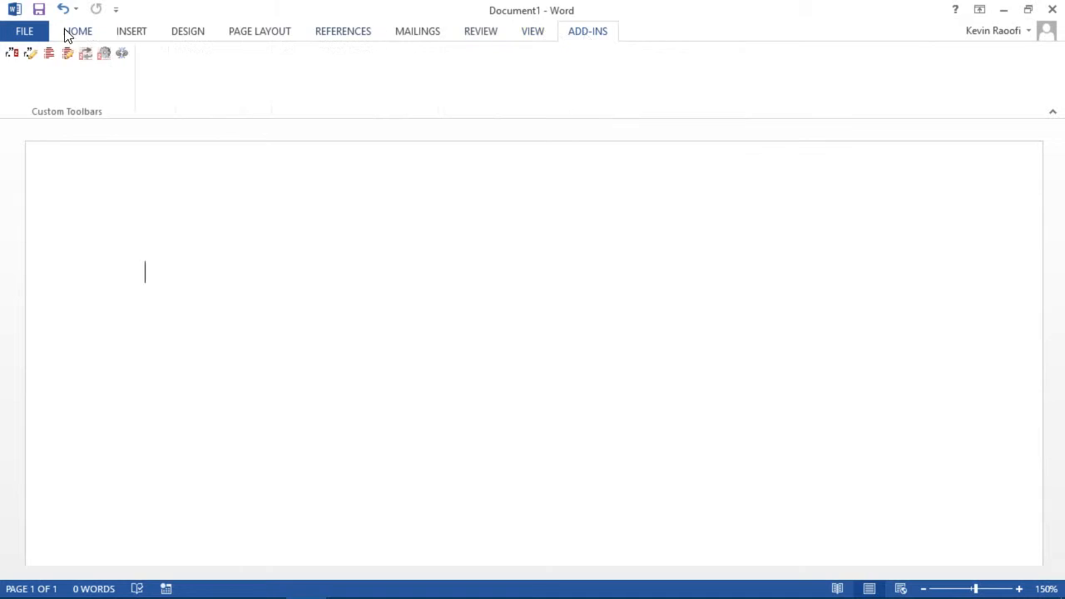
pyautogui.click(68, 34)
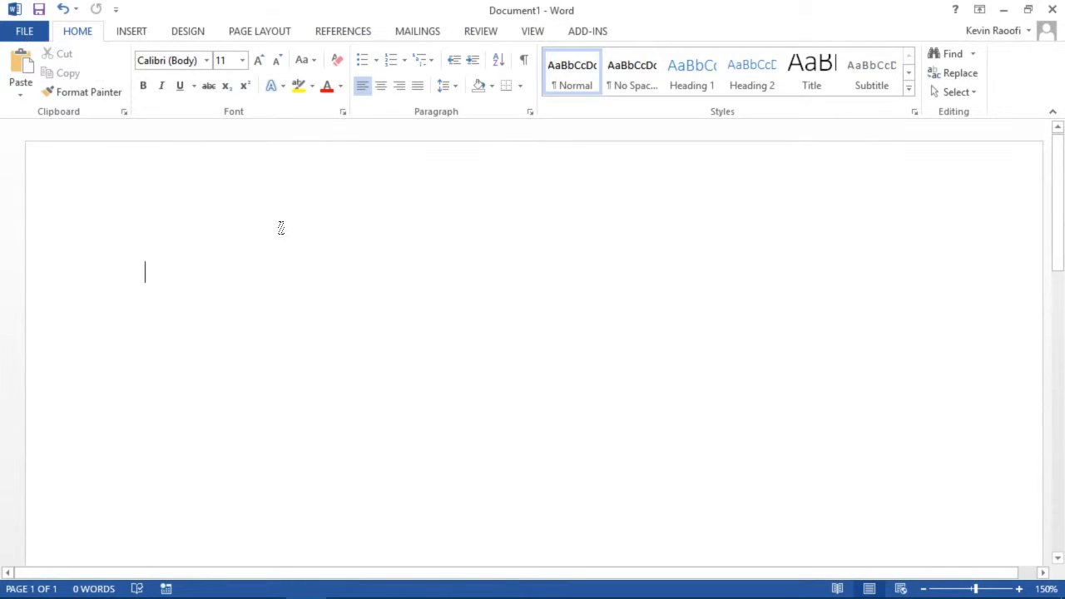
# - Enable the Developer tab in the ribbon customization options
pyautogui.click(37, 34)
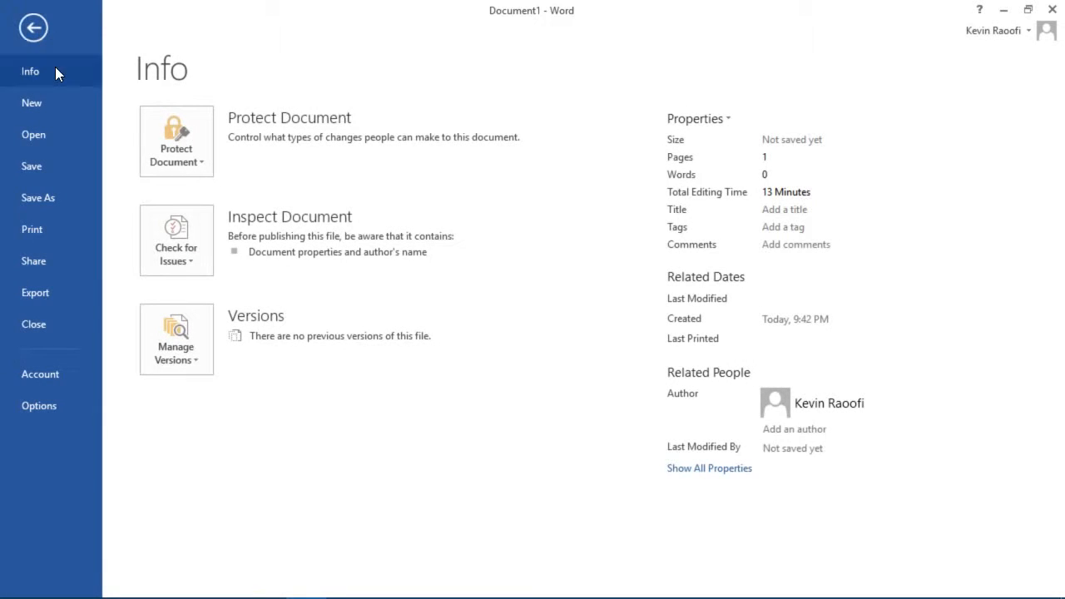
pyautogui.click(67, 409)
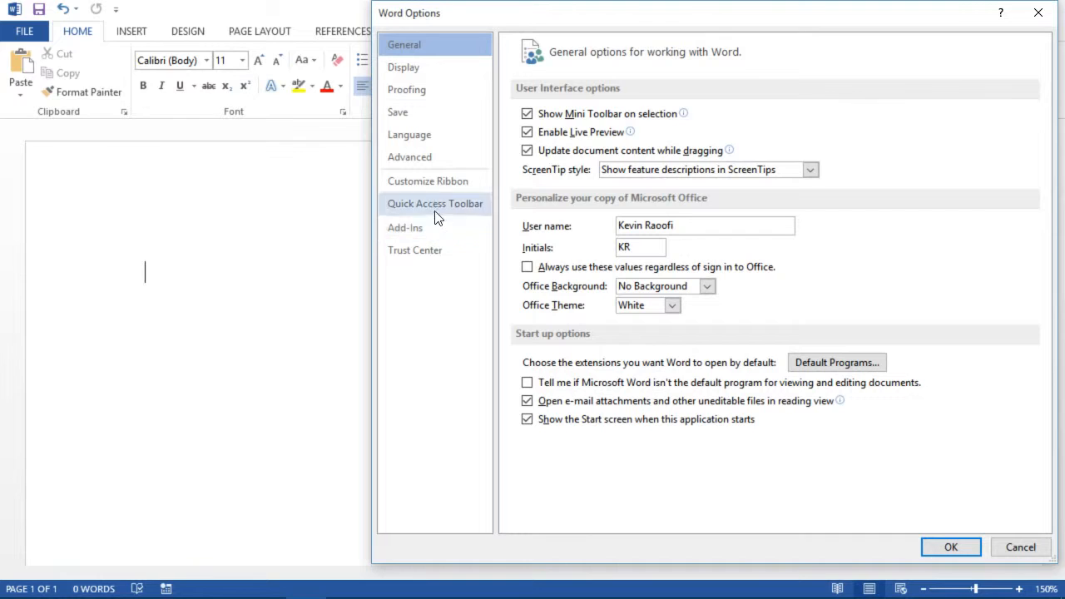
pyautogui.click(460, 182)
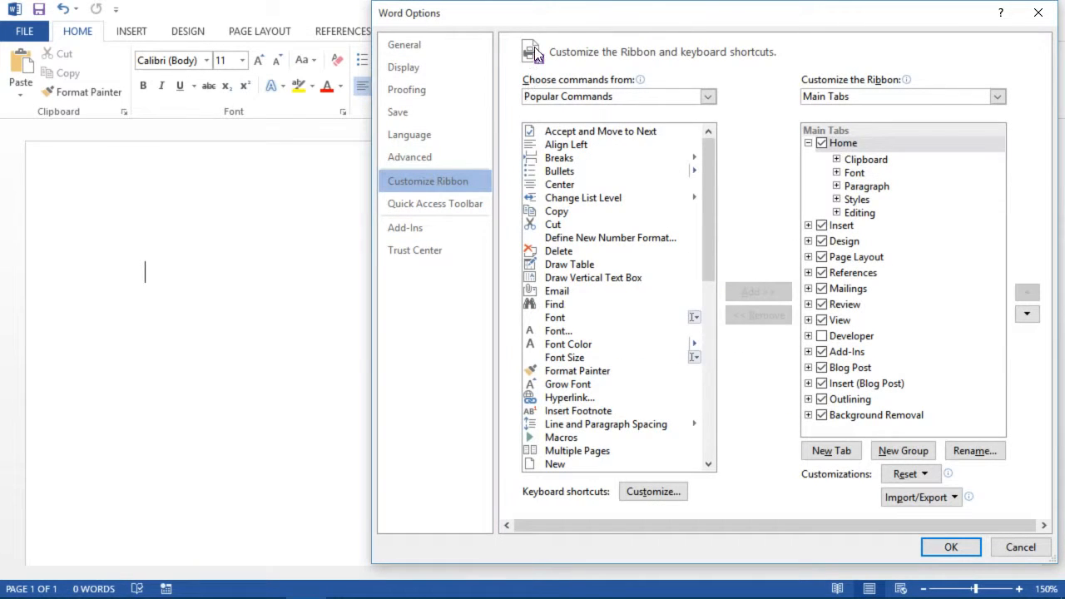
pyautogui.click(822, 336)
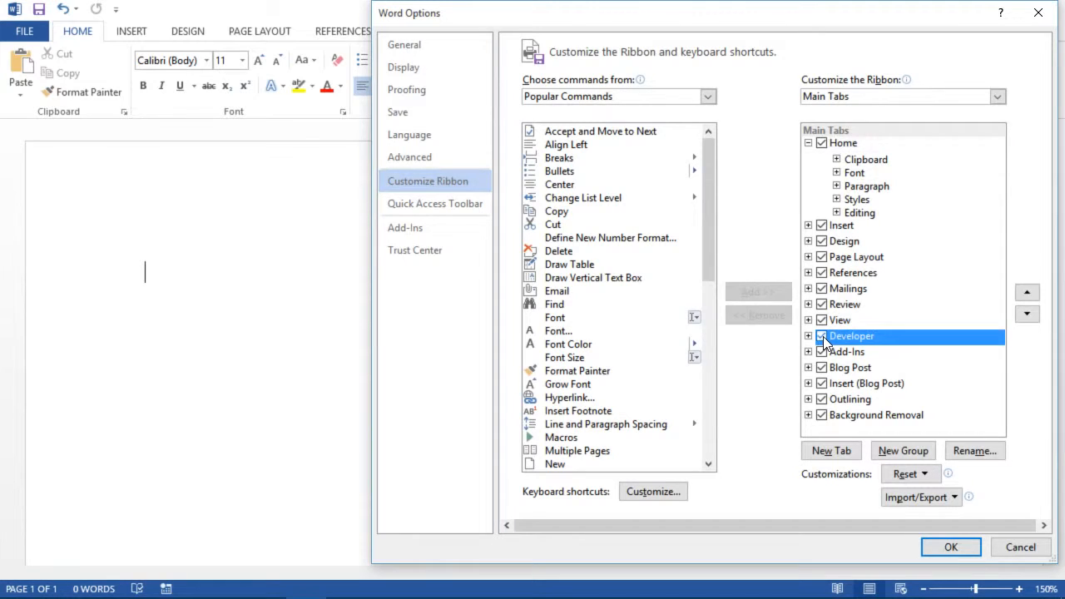
pyautogui.click(933, 551)
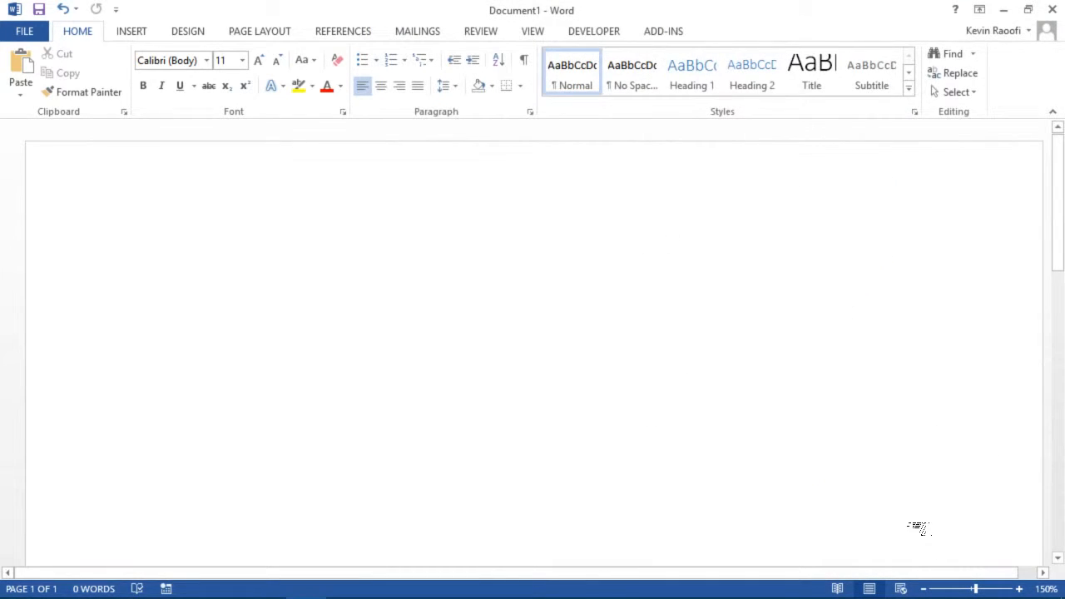
# - Record a macro named TypeA that enters the letter "a" in the document, and stop the recording
pyautogui.click(584, 35)
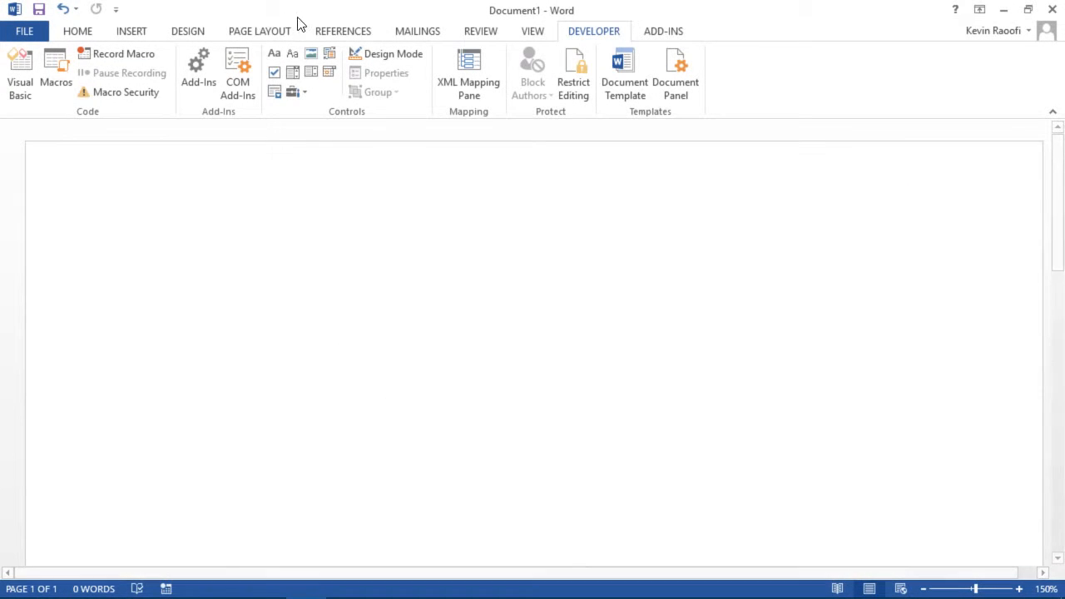
pyautogui.click(108, 57)
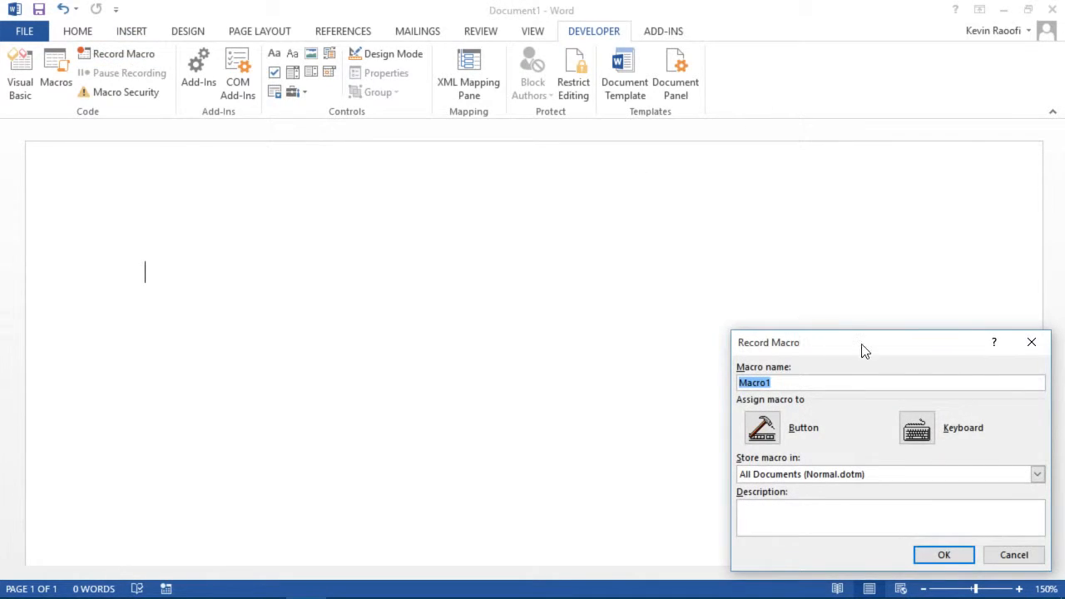
pyautogui.moveTo(863, 352); pyautogui.dragTo(614, 203)
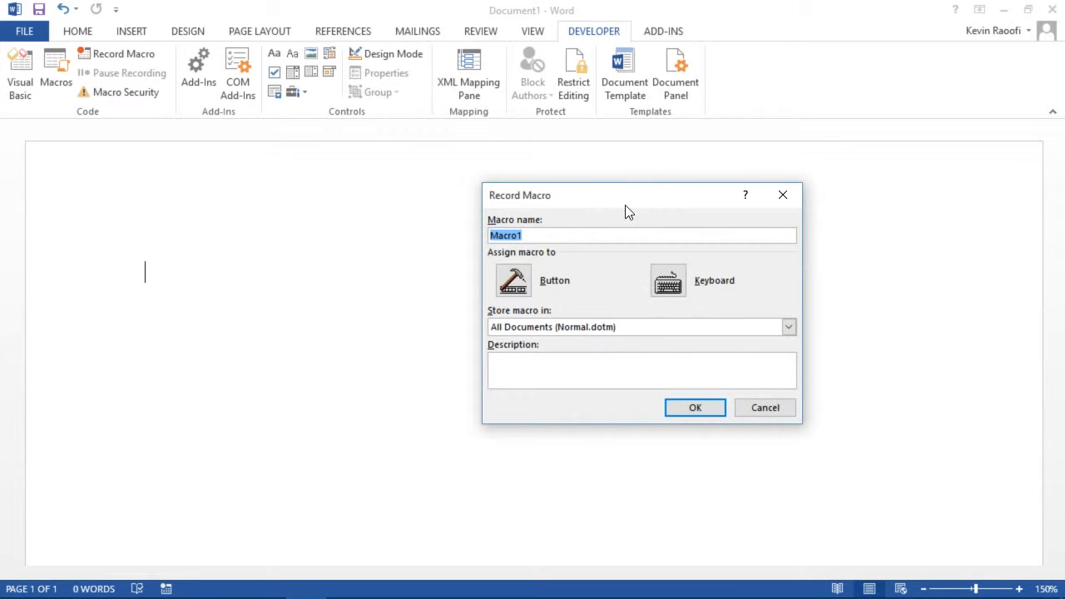
pyautogui.write('TypeA')
pyautogui.click(695, 407)
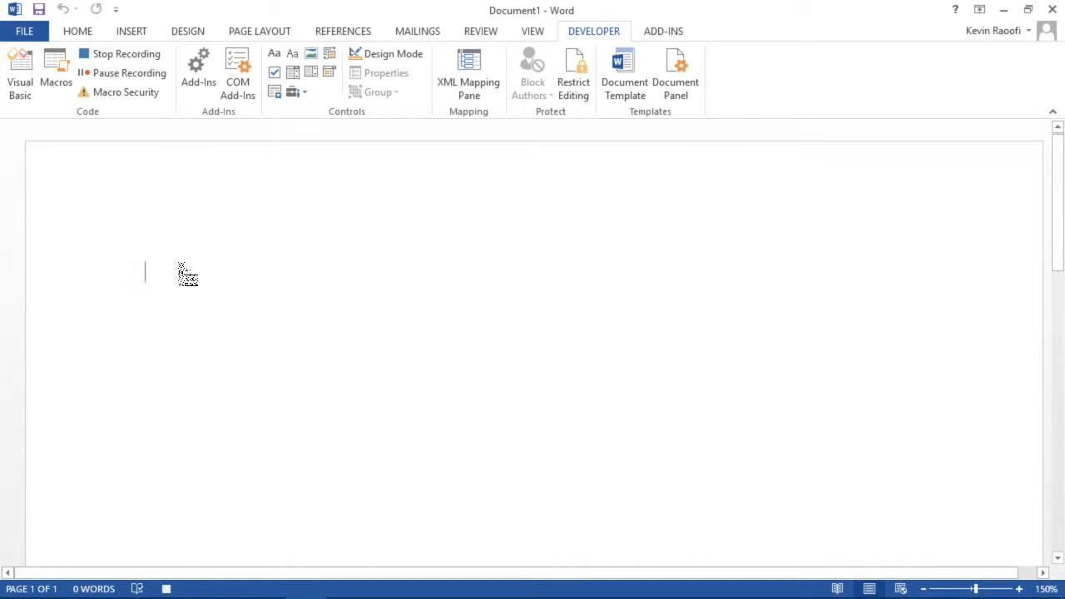
pyautogui.write('a')
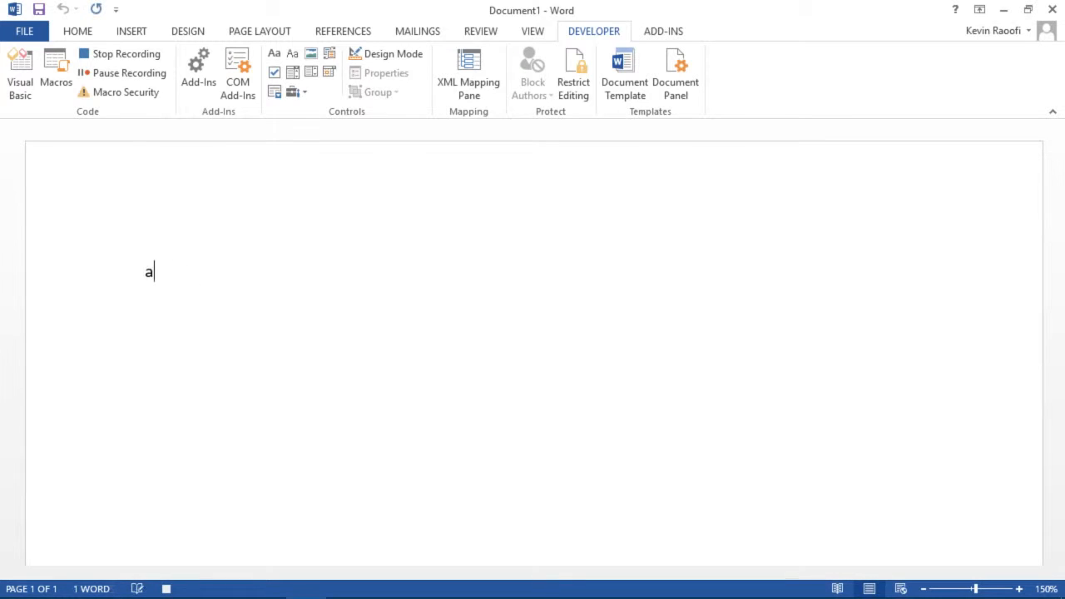
pyautogui.click(132, 55)
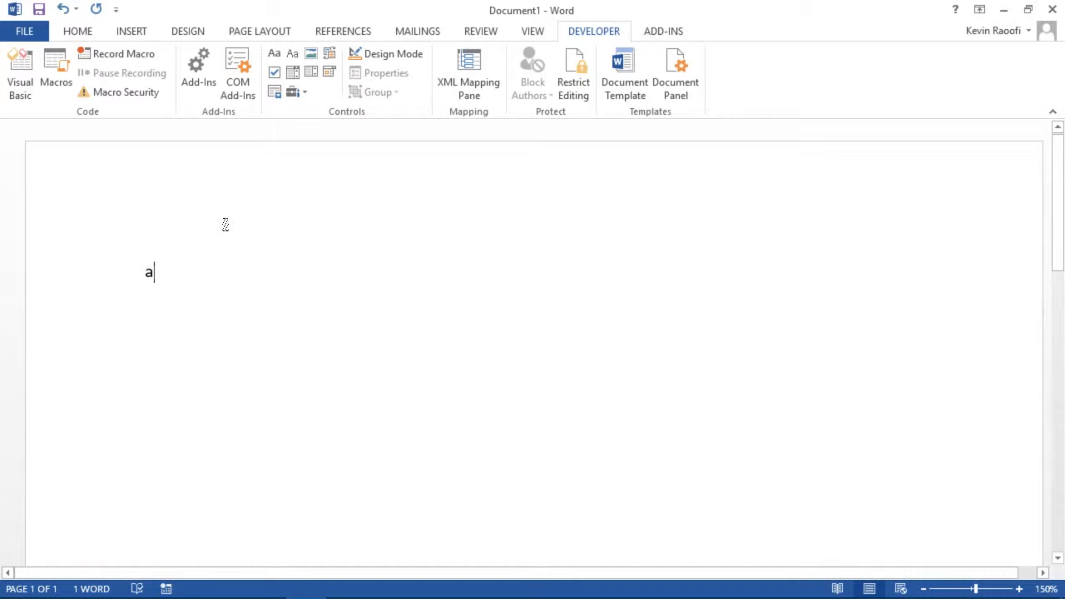
# - Run the TypeA macro three times and clear all text from the document
pyautogui.click(66, 88)
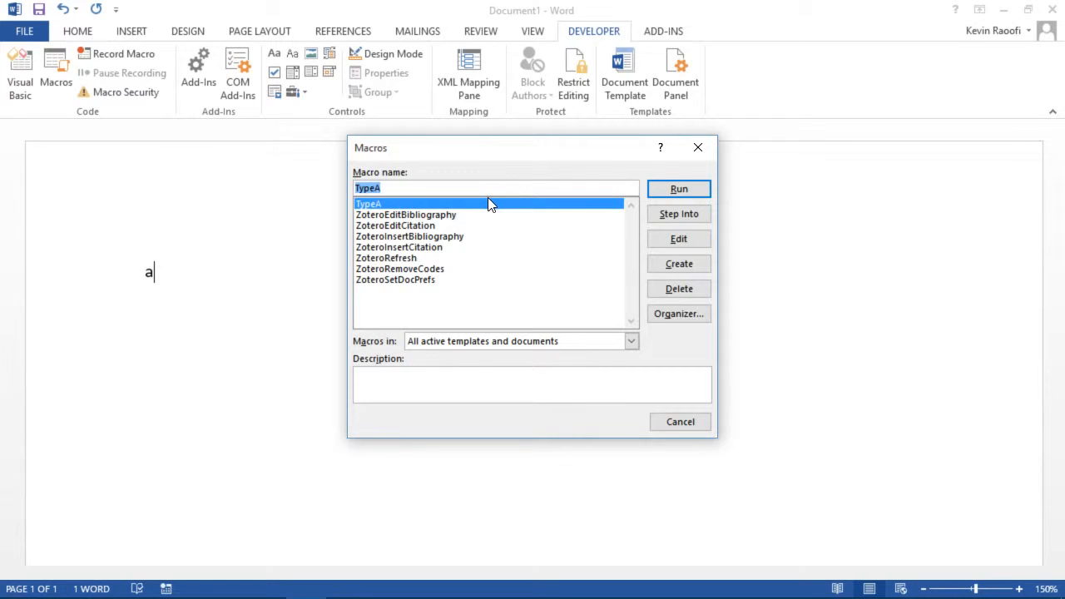
pyautogui.click(690, 191)
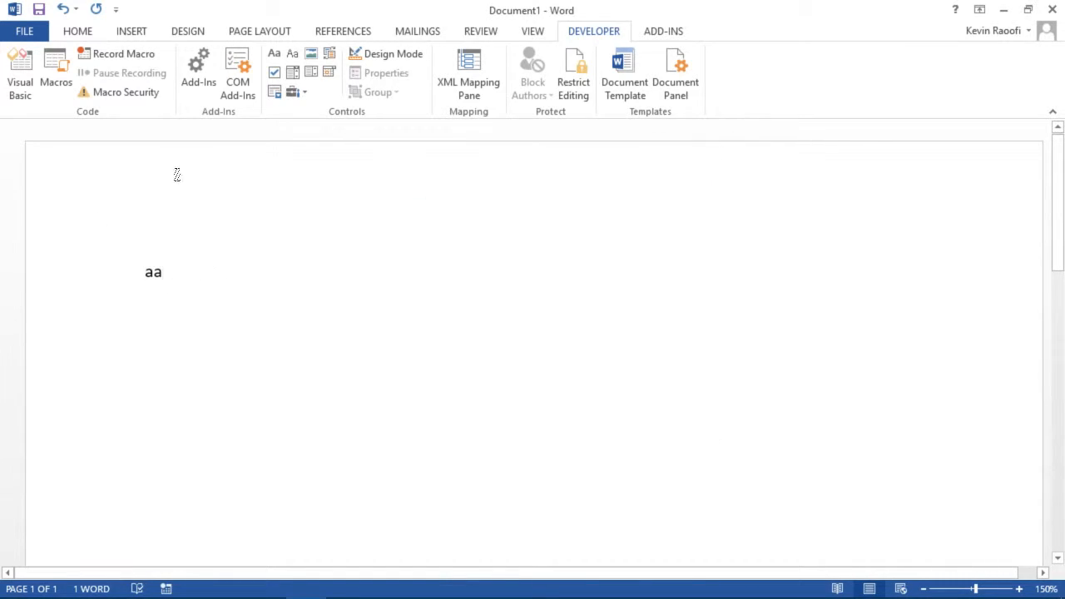
pyautogui.click(56, 83)
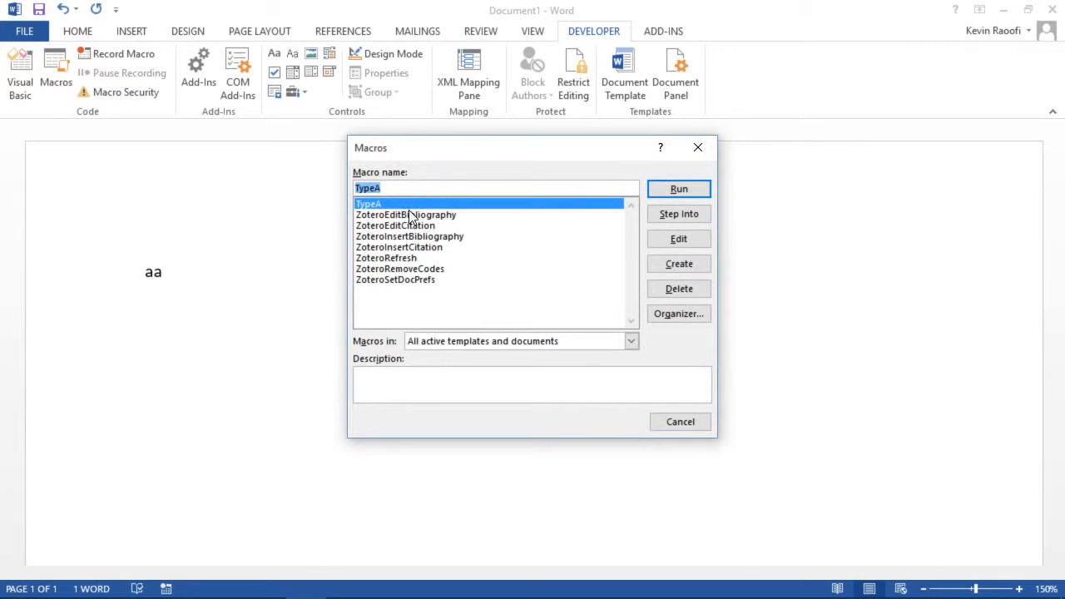
pyautogui.click(671, 194)
pyautogui.click(58, 79)
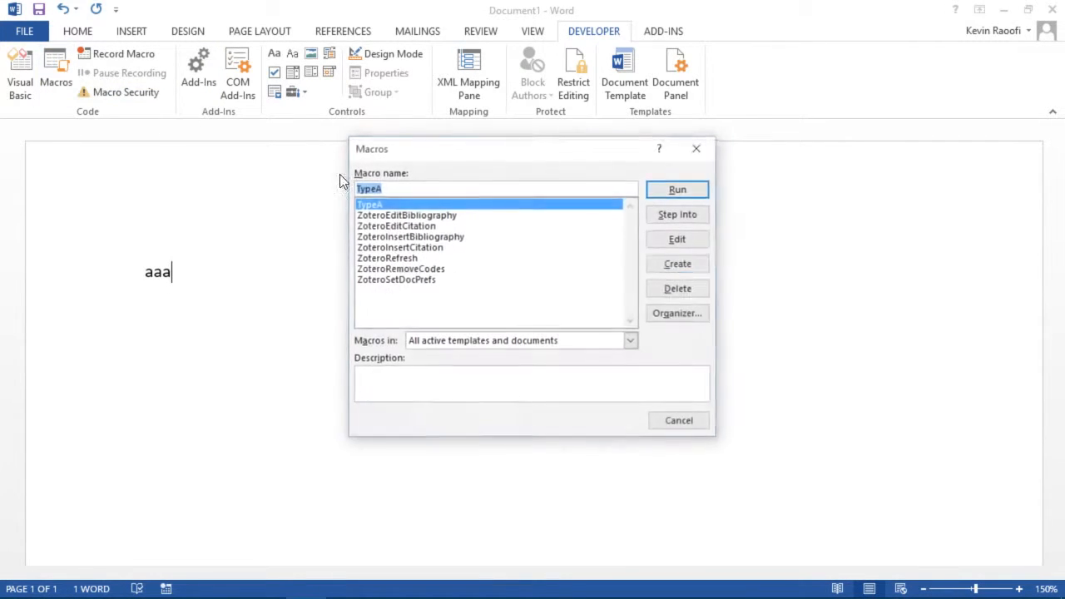
pyautogui.click(670, 188)
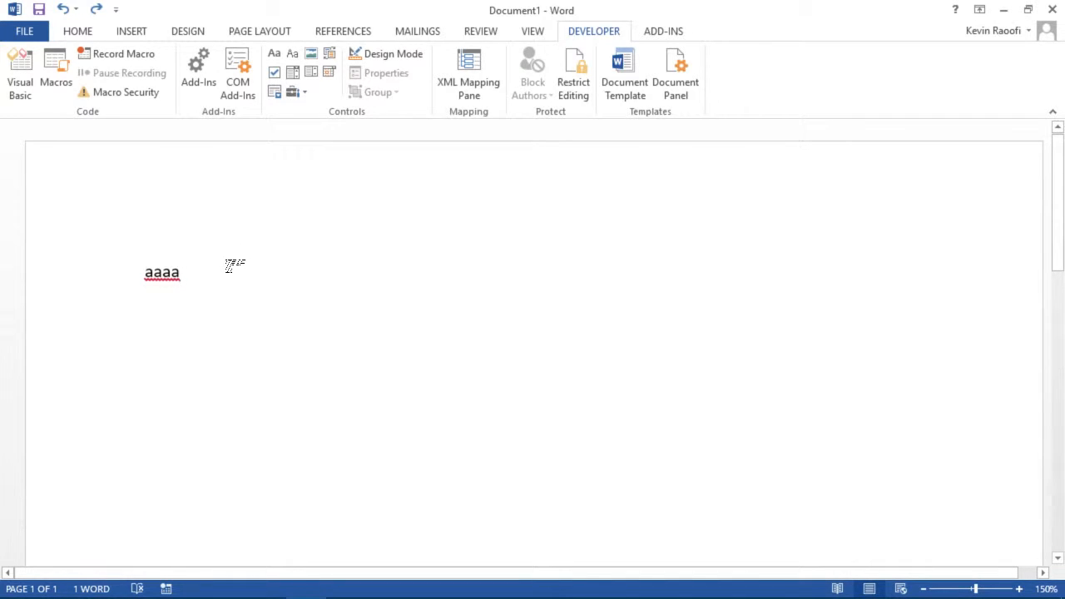
pyautogui.hotkey('ctrl', 'a')
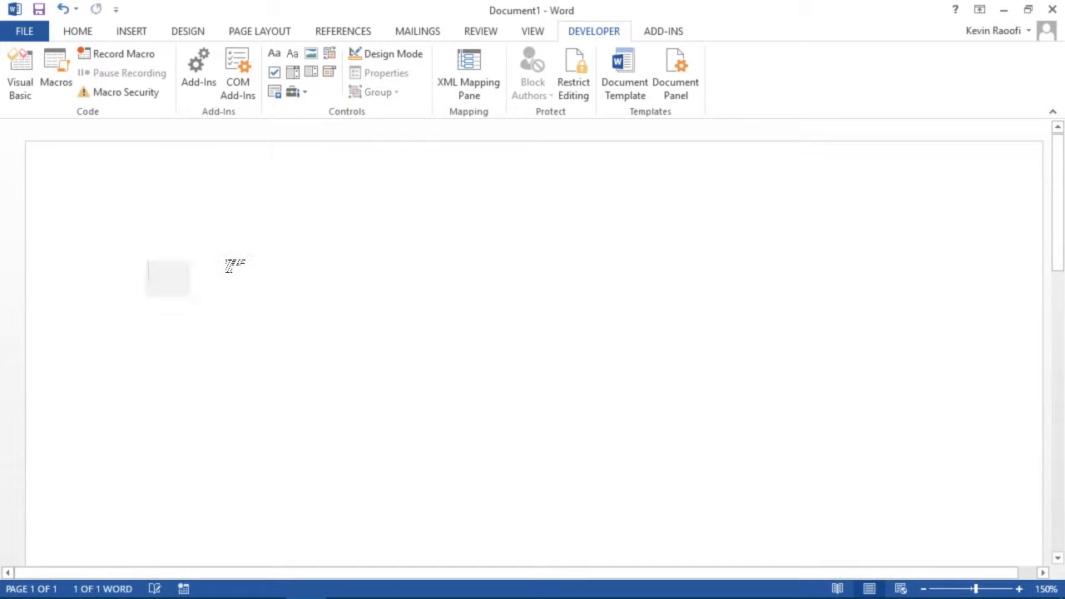
pyautogui.press('BackSpace')
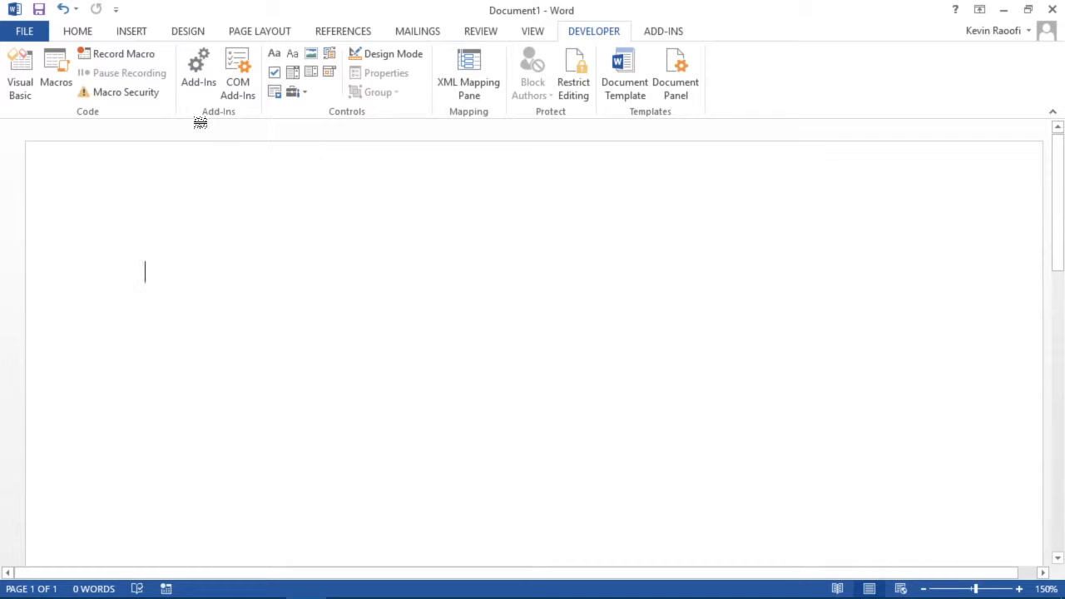
# - Start recording a macro named SetupPage, described as "Sets up the page." and stored in All Documents (Normal.dotm)
pyautogui.click(142, 56)
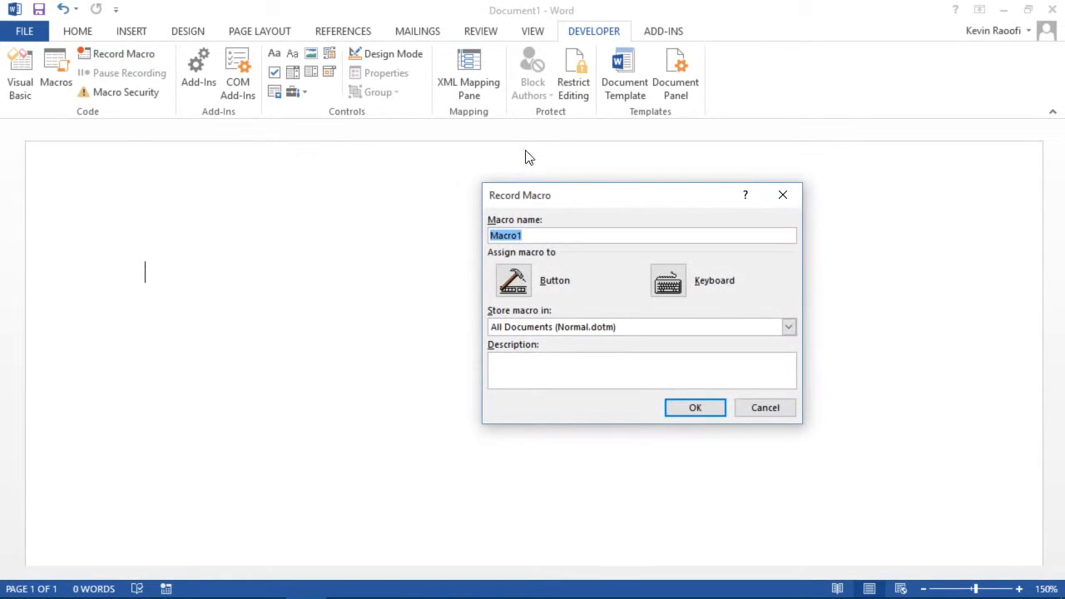
pyautogui.write('SetupPage')
pyautogui.click(690, 371)
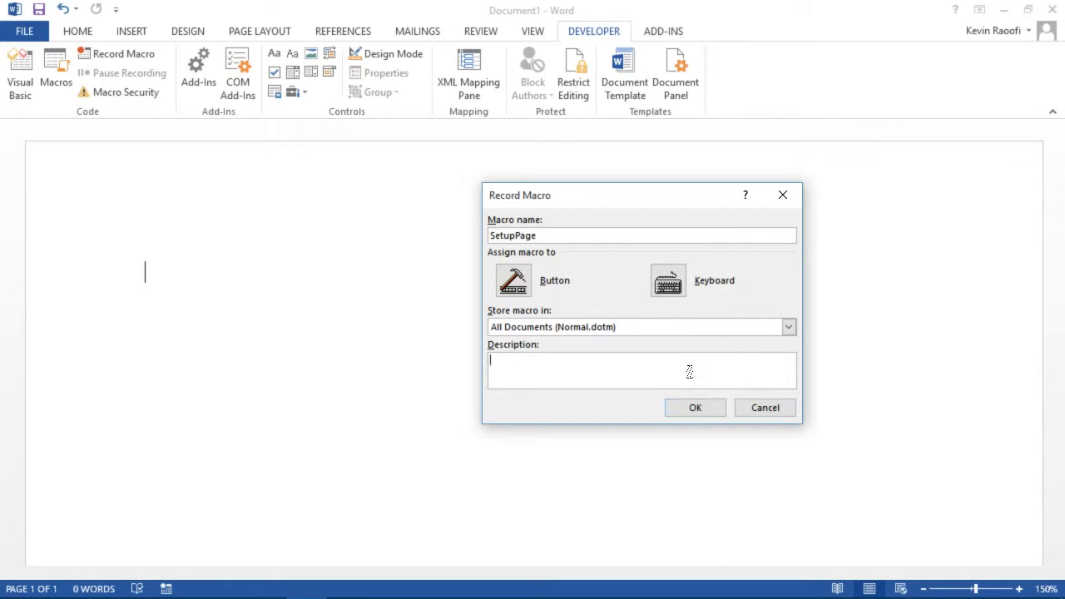
pyautogui.write('Sets up te')
pyautogui.press('BackSpace')
pyautogui.press('BackSpace')
pyautogui.write('he page.')
pyautogui.click(788, 327)
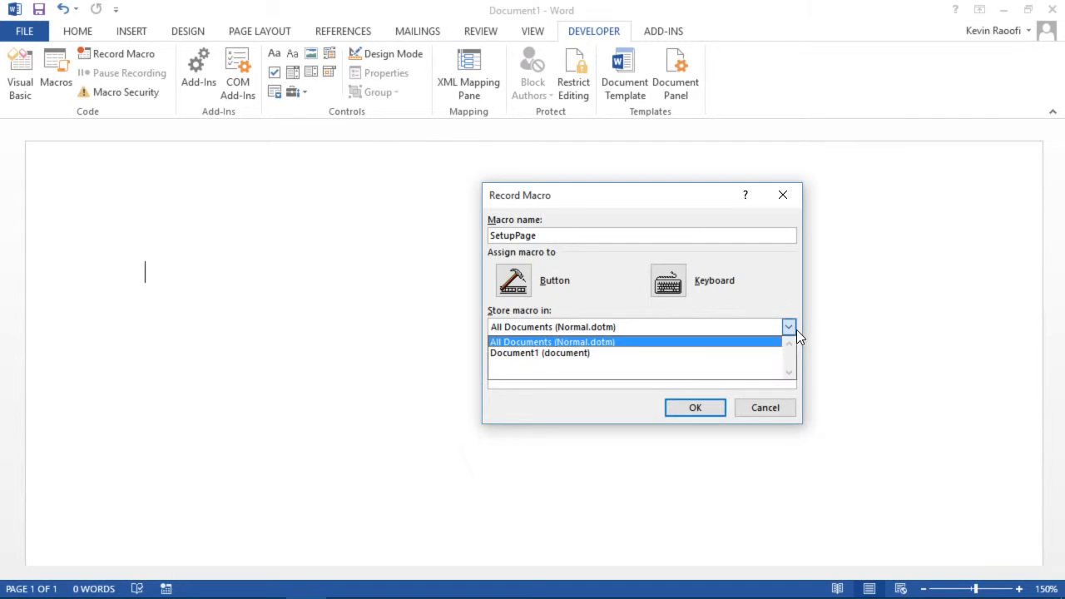
pyautogui.click(630, 341)
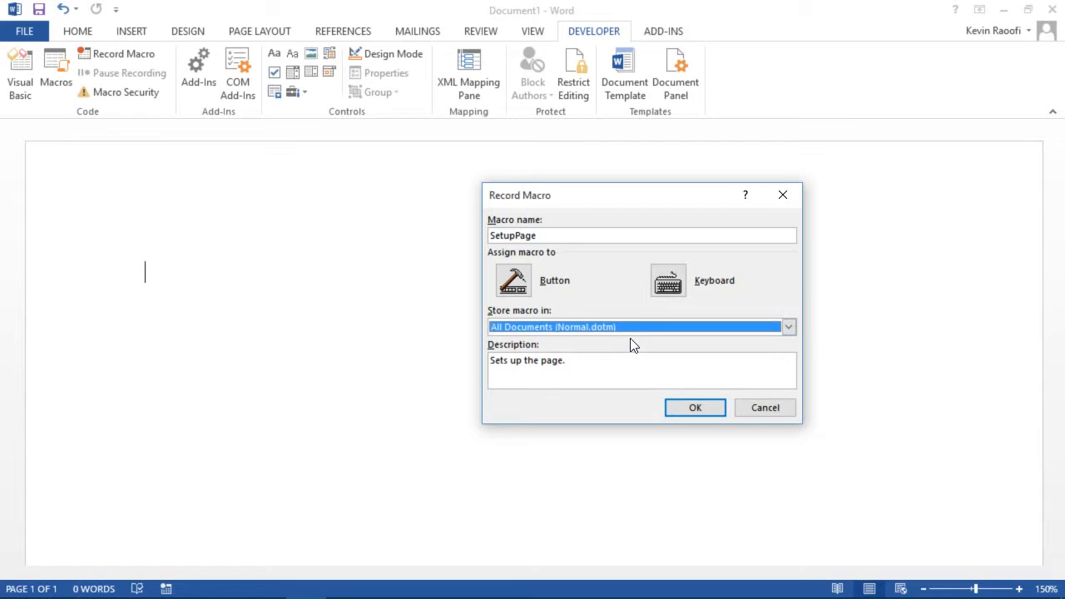
pyautogui.click(659, 384)
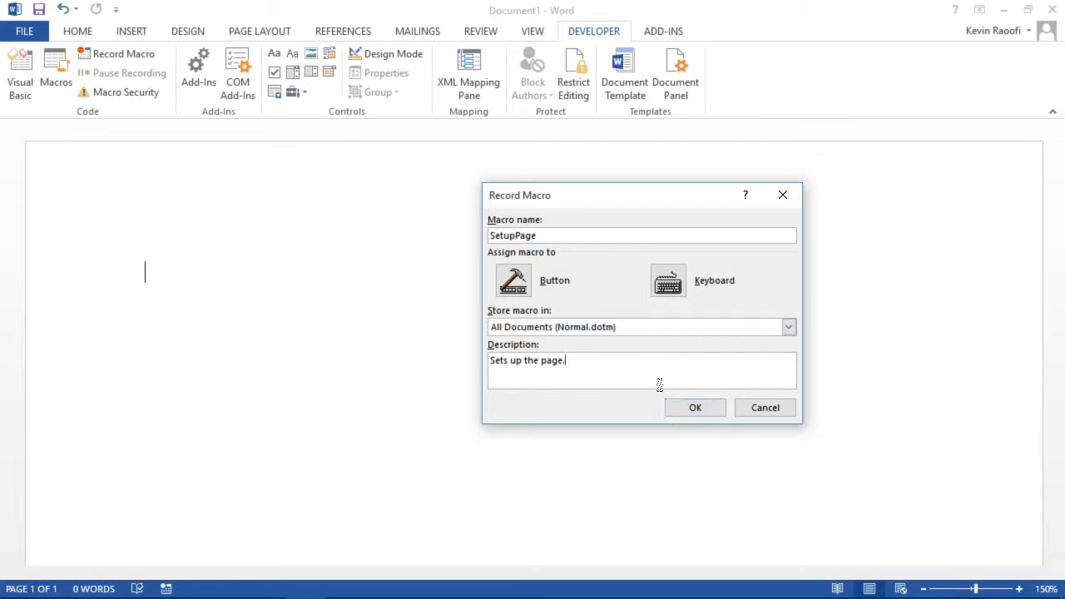
pyautogui.click(701, 411)
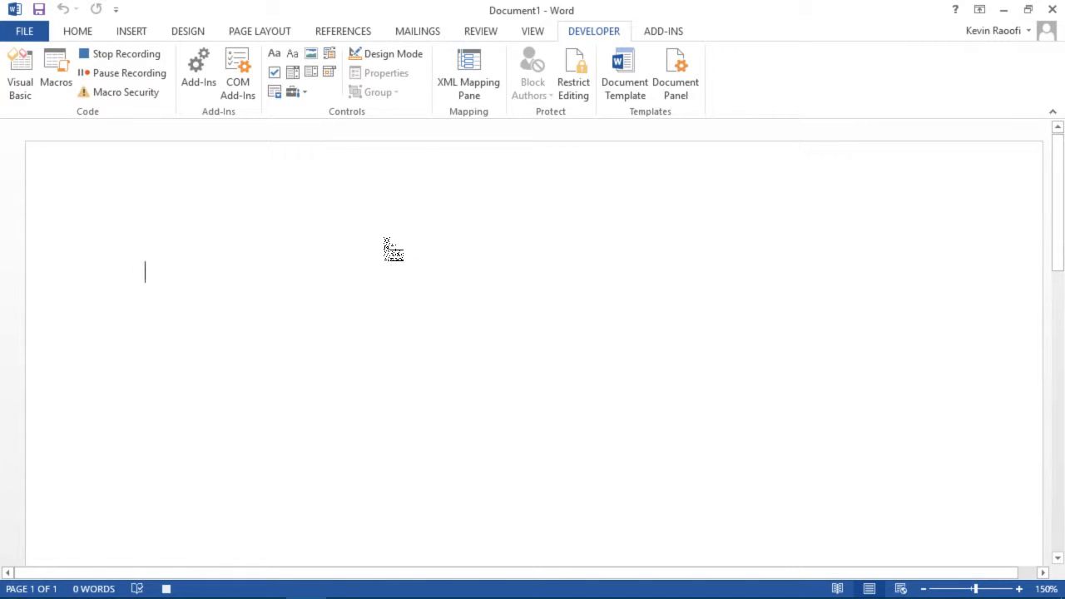
# - Right-align the paragraph and enter "My Name" with "Subject - " on the line below
pyautogui.click(77, 33)
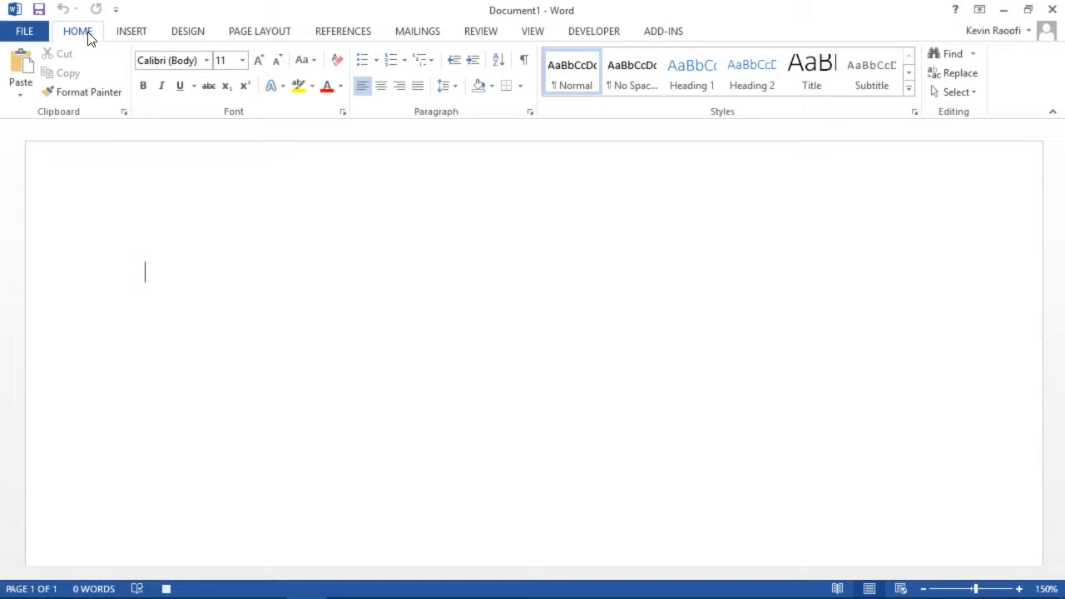
pyautogui.click(402, 88)
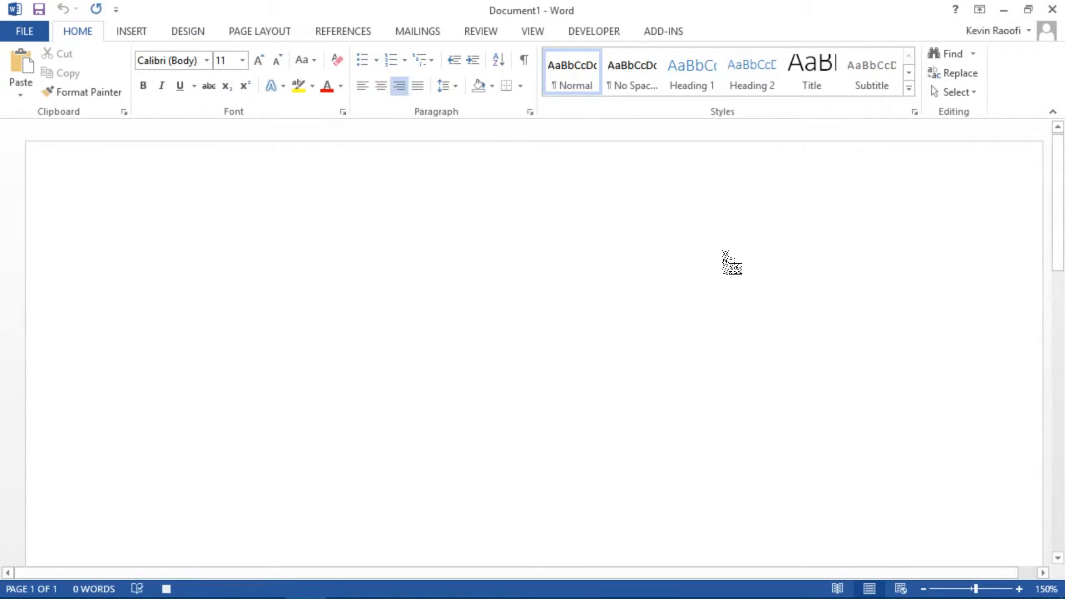
pyautogui.write('My Name')
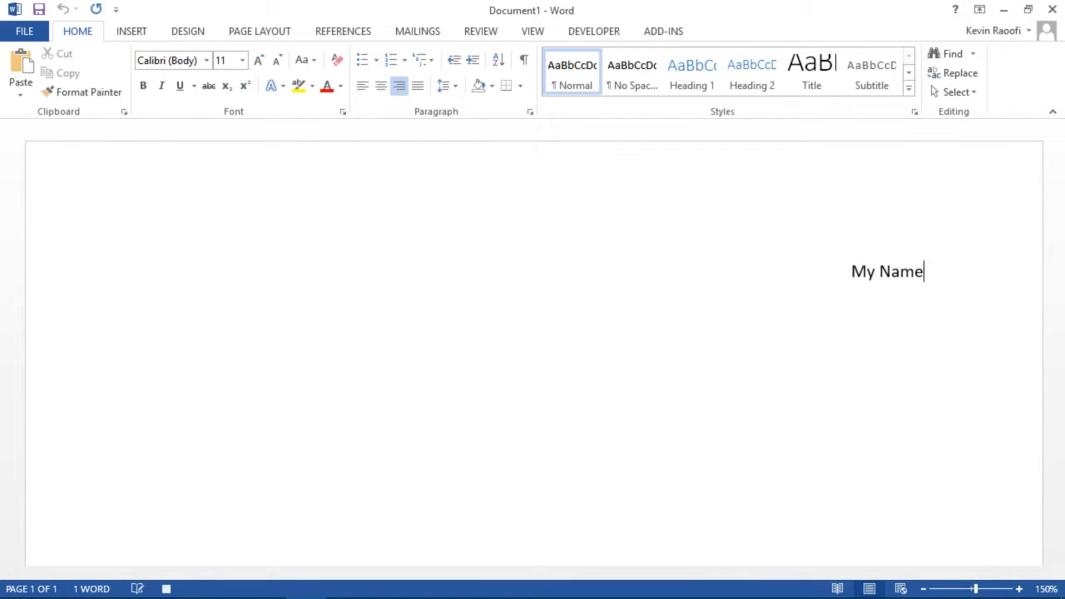
pyautogui.press('Return')
pyautogui.write('M')
pyautogui.press('BackSpace')
pyautogui.write('Subject -')
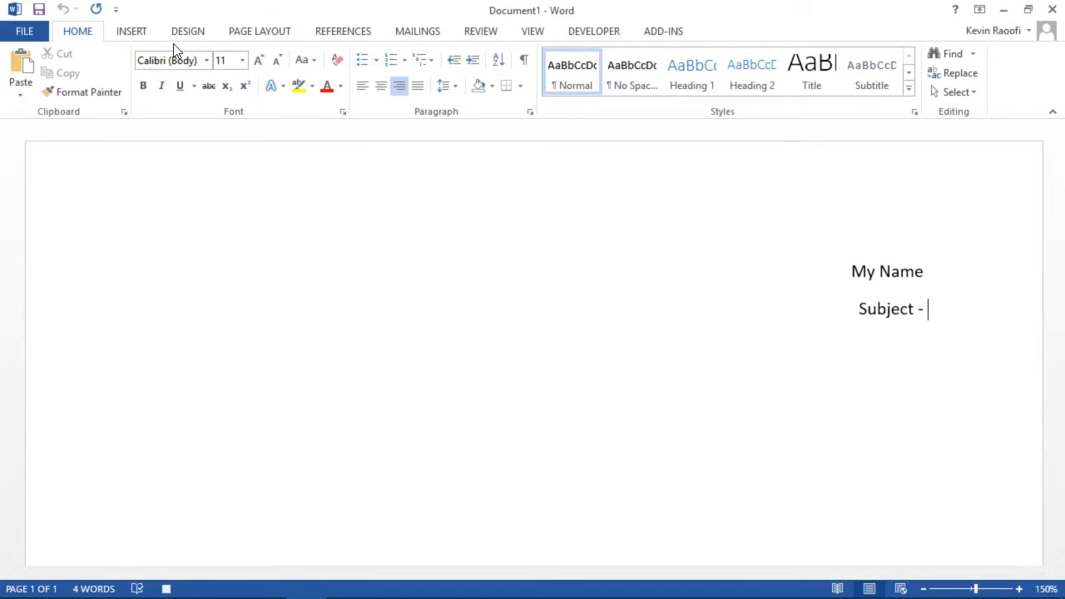
# - Insert the current date in the 10/30/2015 format after "Subject - " and start a new line below it
pyautogui.click(143, 29)
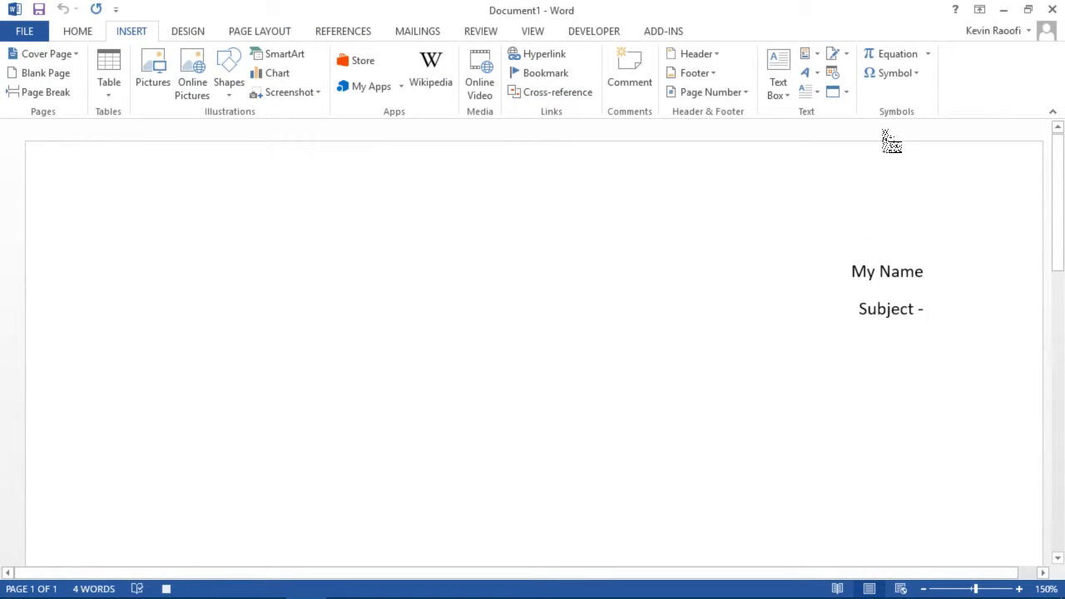
pyautogui.click(838, 75)
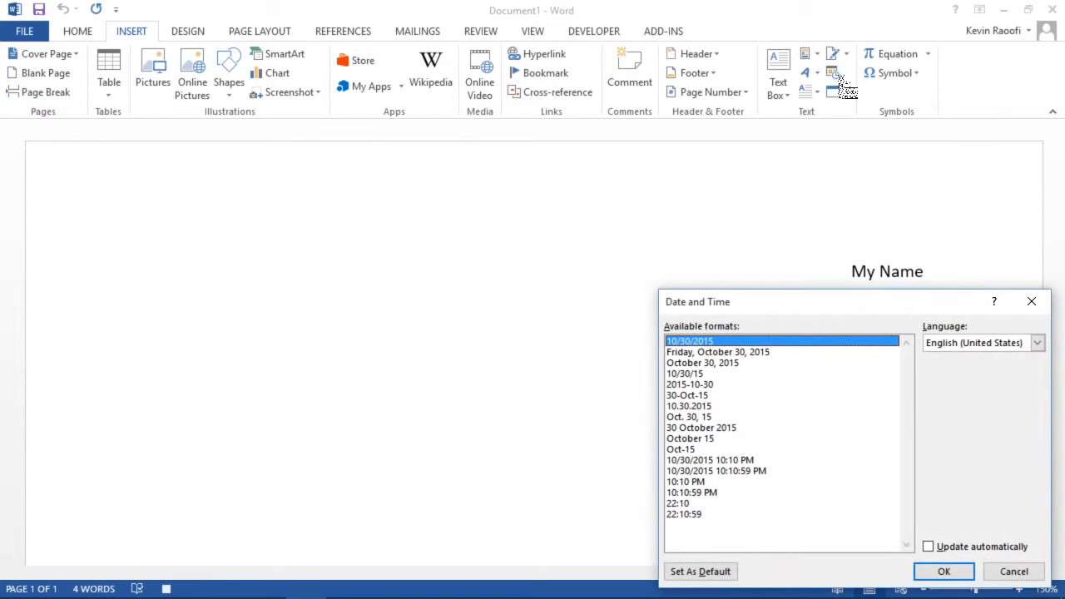
pyautogui.moveTo(884, 305); pyautogui.dragTo(844, 198)
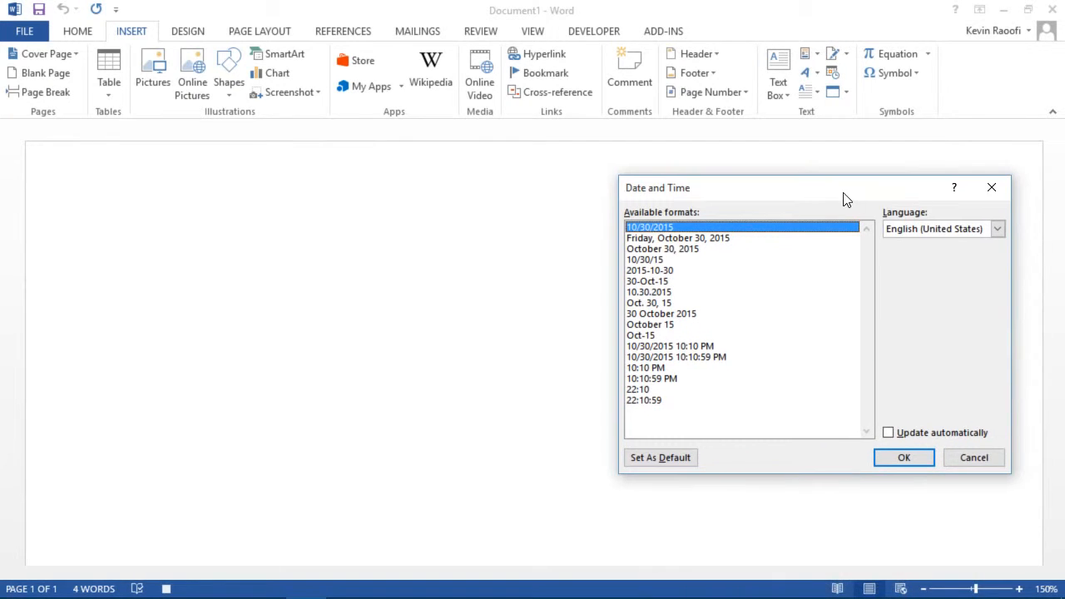
pyautogui.click(903, 460)
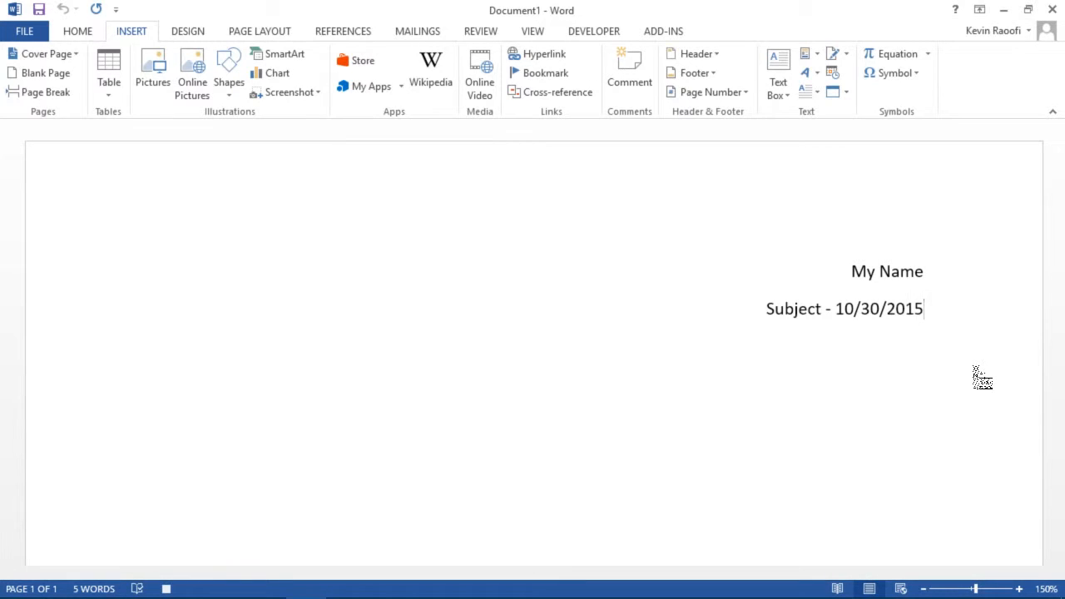
pyautogui.press('Return')
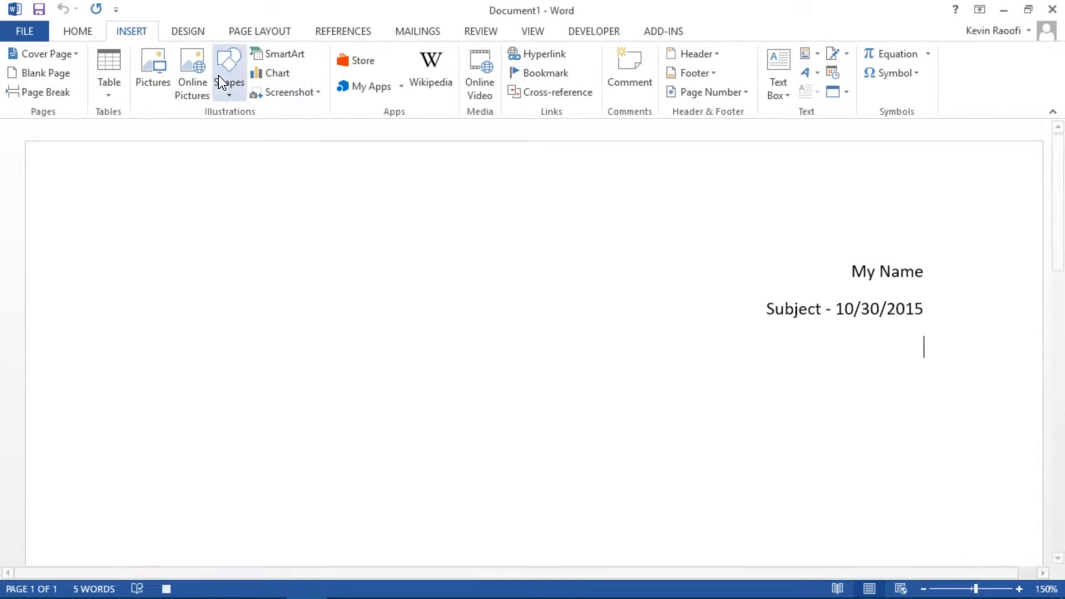
# - Left-align the new line and enter "Here is a sentence."
pyautogui.click(83, 33)
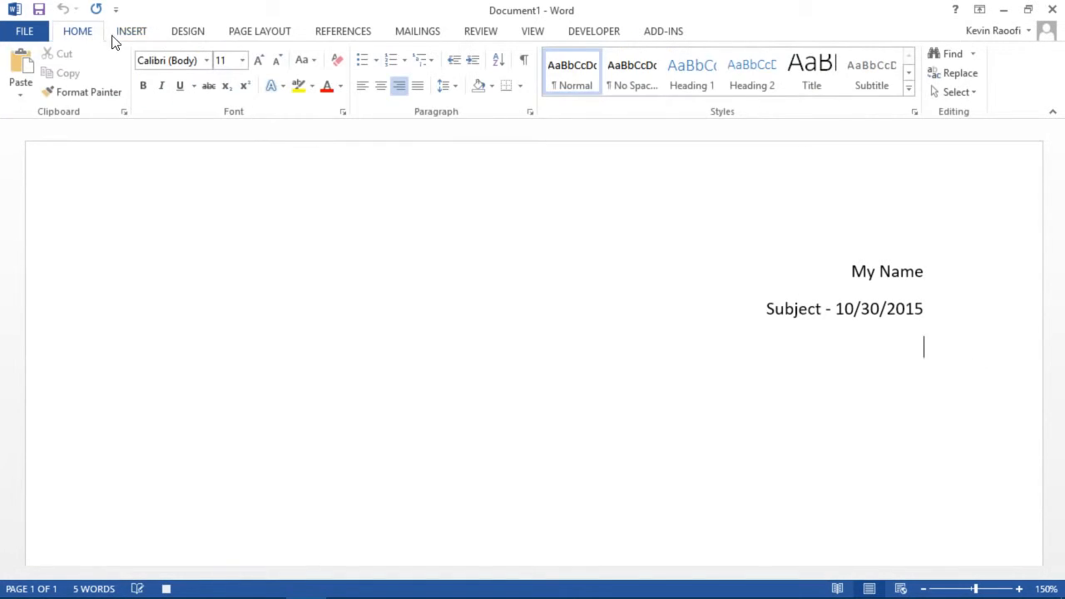
pyautogui.click(362, 89)
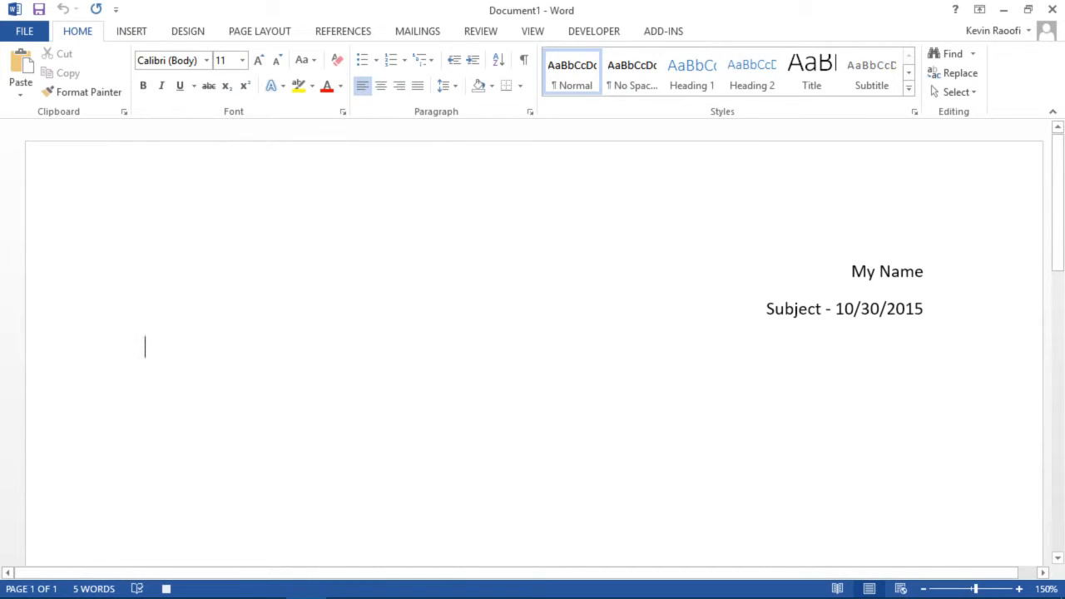
pyautogui.write('Here is a se')
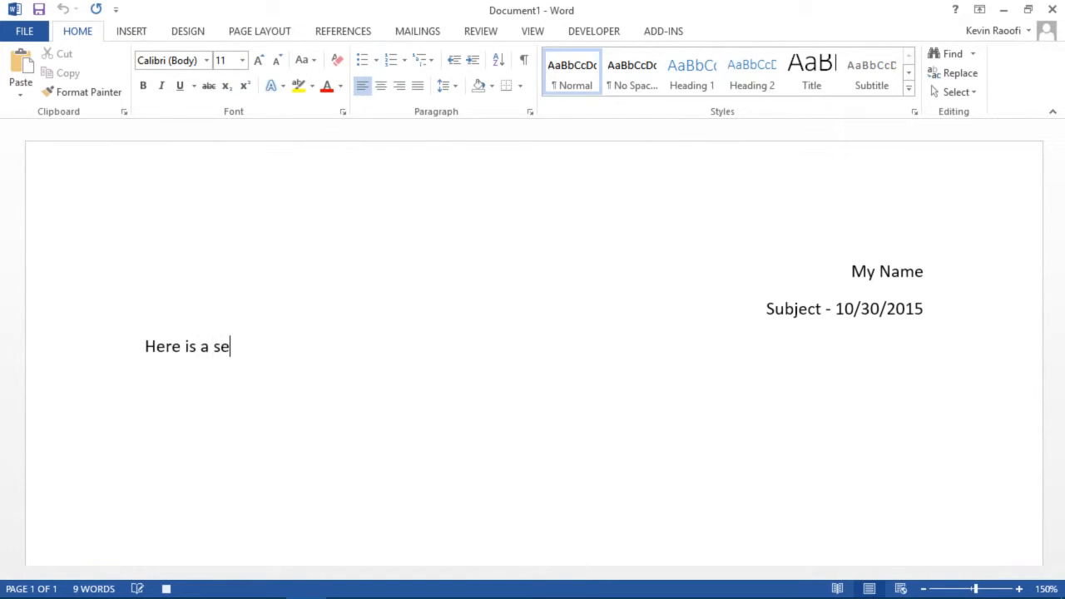
pyautogui.write('ntence.')
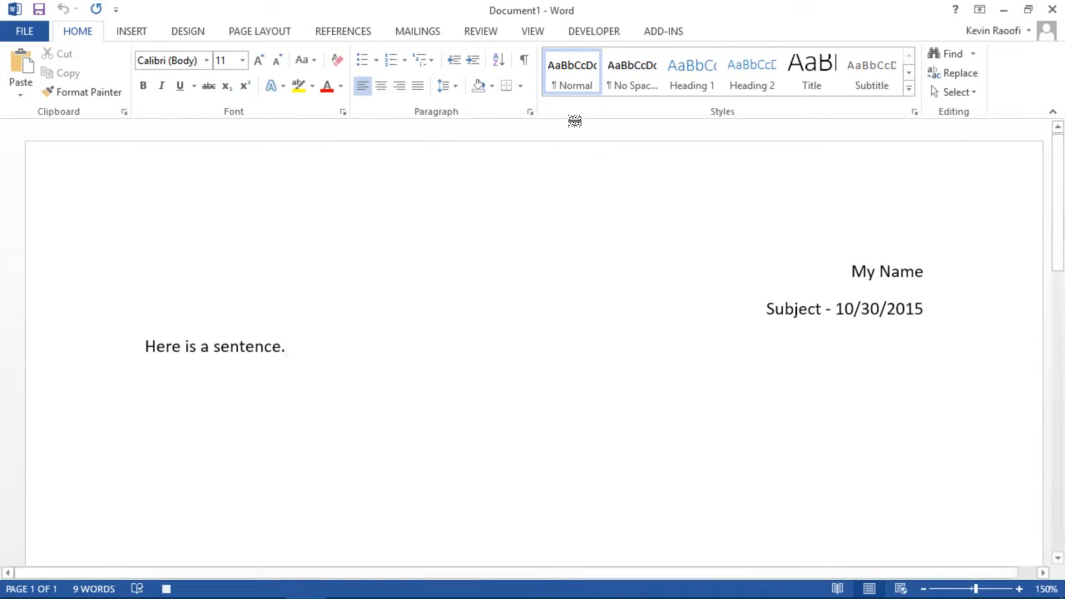
# - Add a page number in the Plain Number 3 style at the bottom of the page and close the footer
pyautogui.click(134, 35)
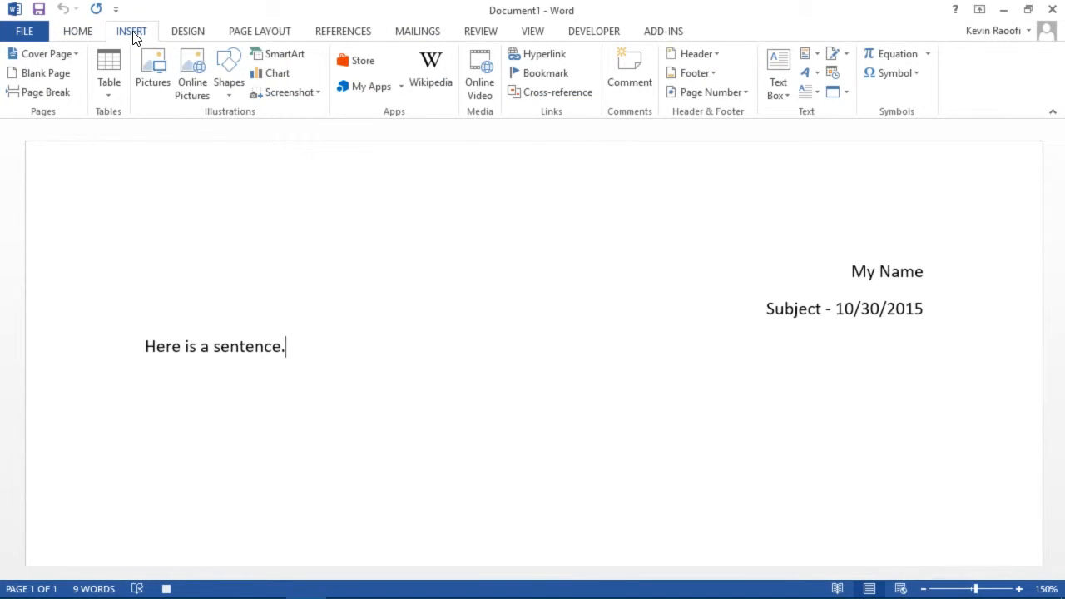
pyautogui.click(745, 93)
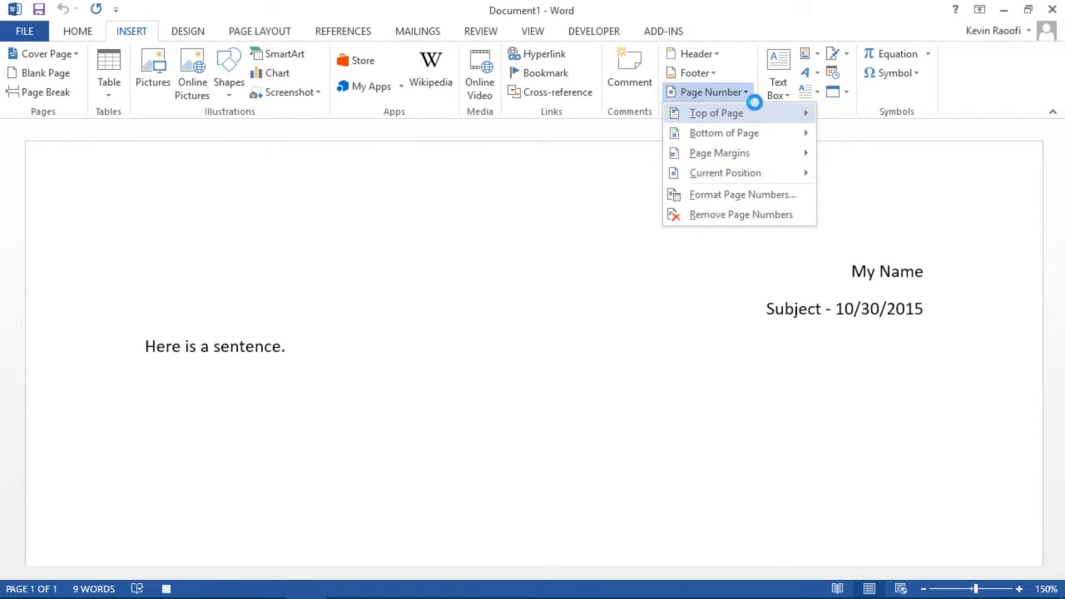
pyautogui.moveTo(766, 131)
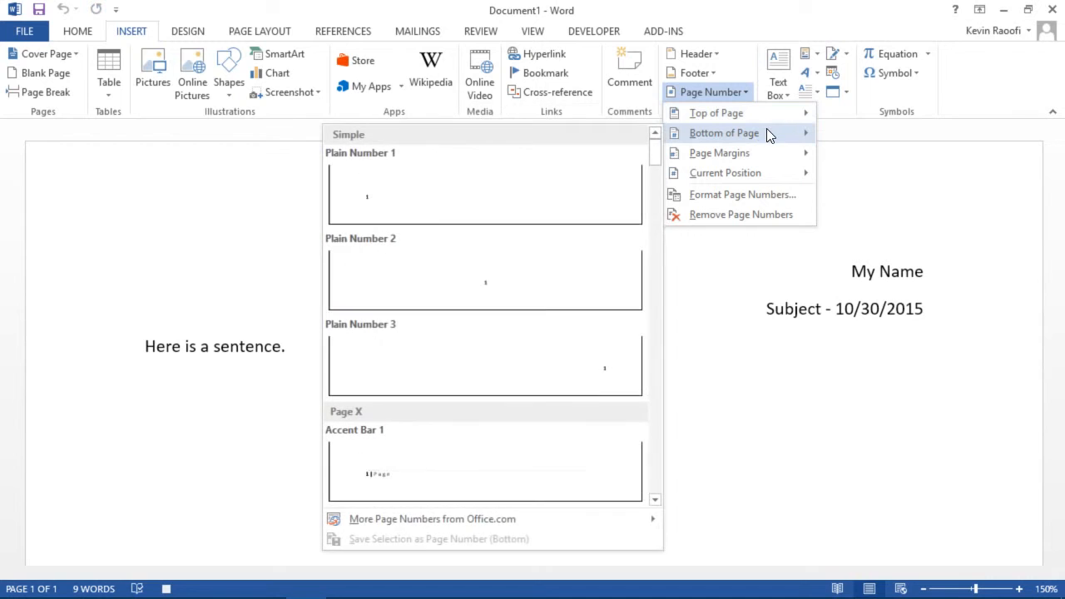
pyautogui.click(510, 354)
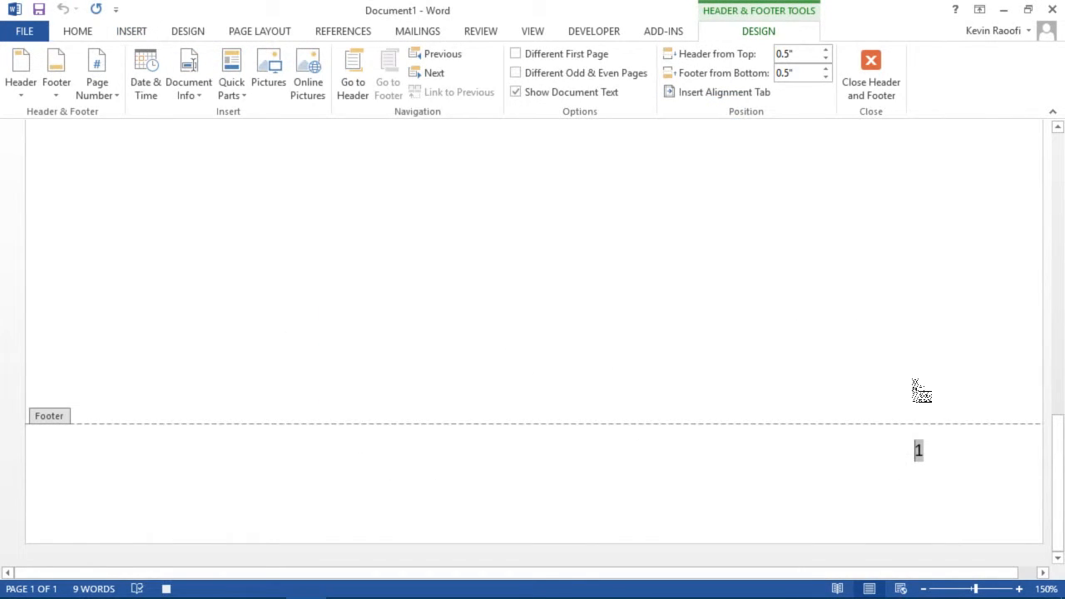
pyautogui.click(887, 75)
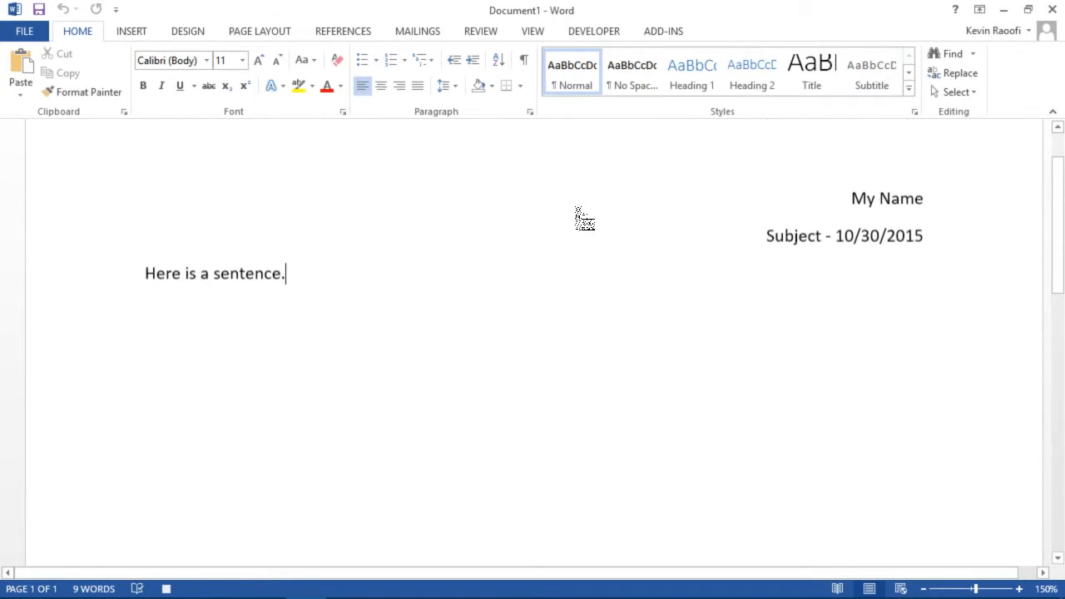
pyautogui.scroll(1, 584, 219)
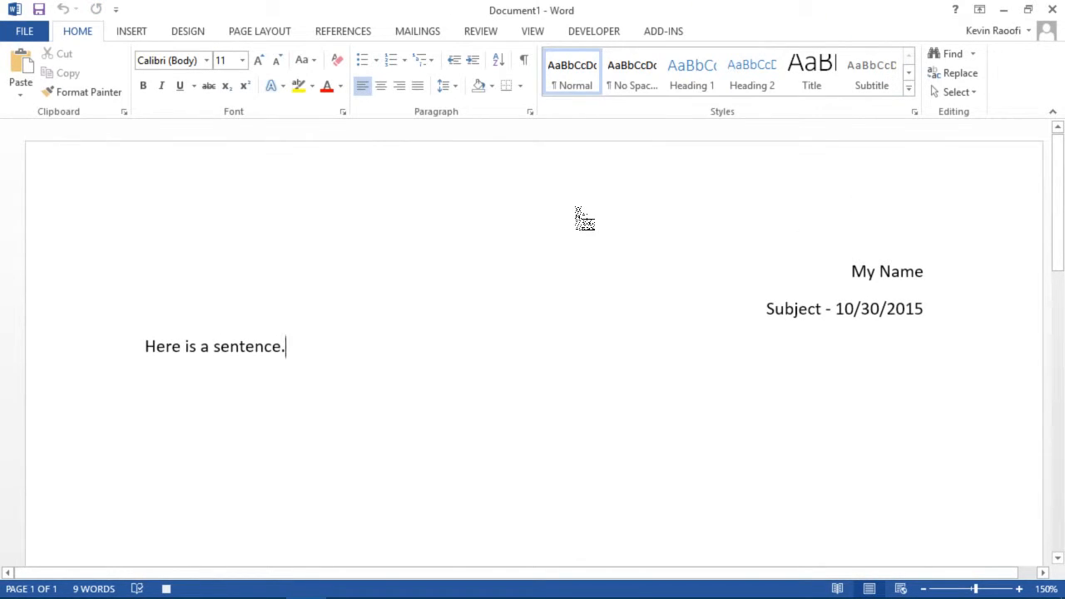
# - Stop recording the SetupPage macro and undo all the content entered in the document during the recording
pyautogui.click(591, 37)
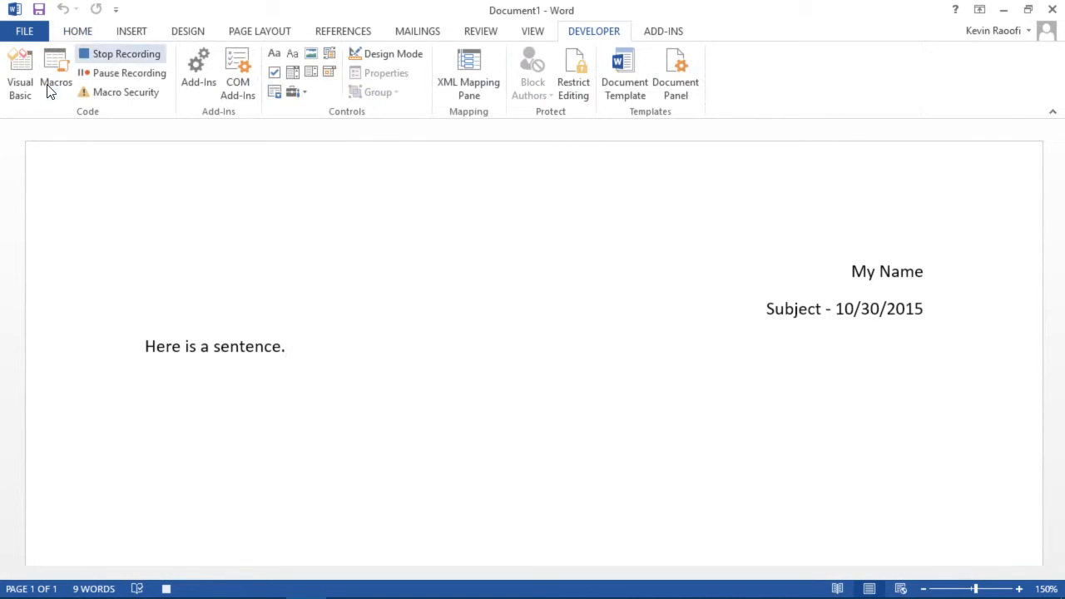
pyautogui.click(116, 55)
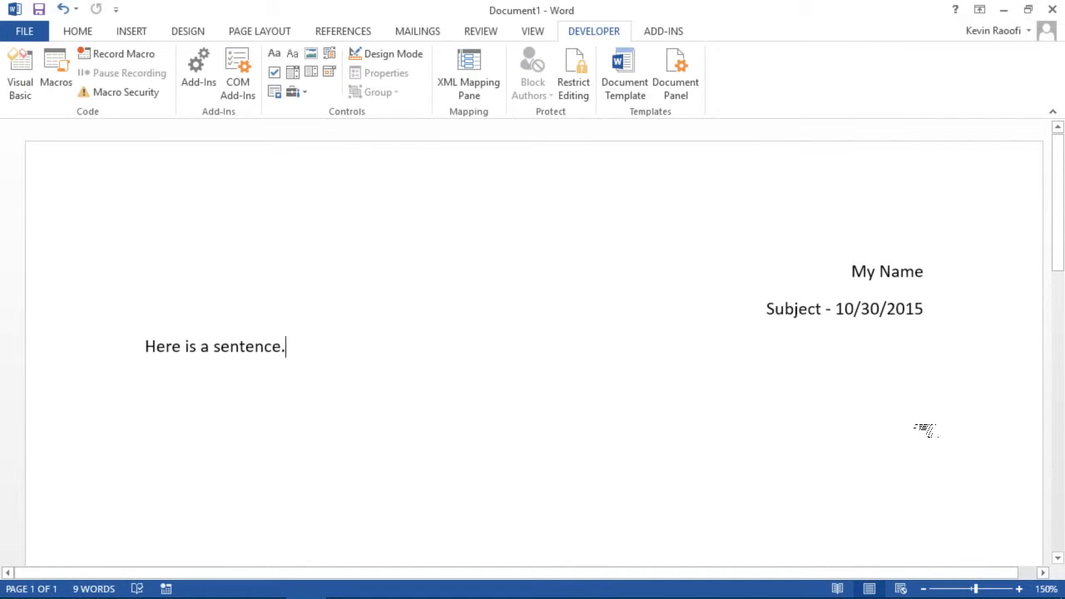
pyautogui.hotkey('ctrl', 'z')
pyautogui.hotkey('ctrl', 'z')
pyautogui.hotkey('ctrl', 'z')
pyautogui.hotkey('ctrl', 'z')
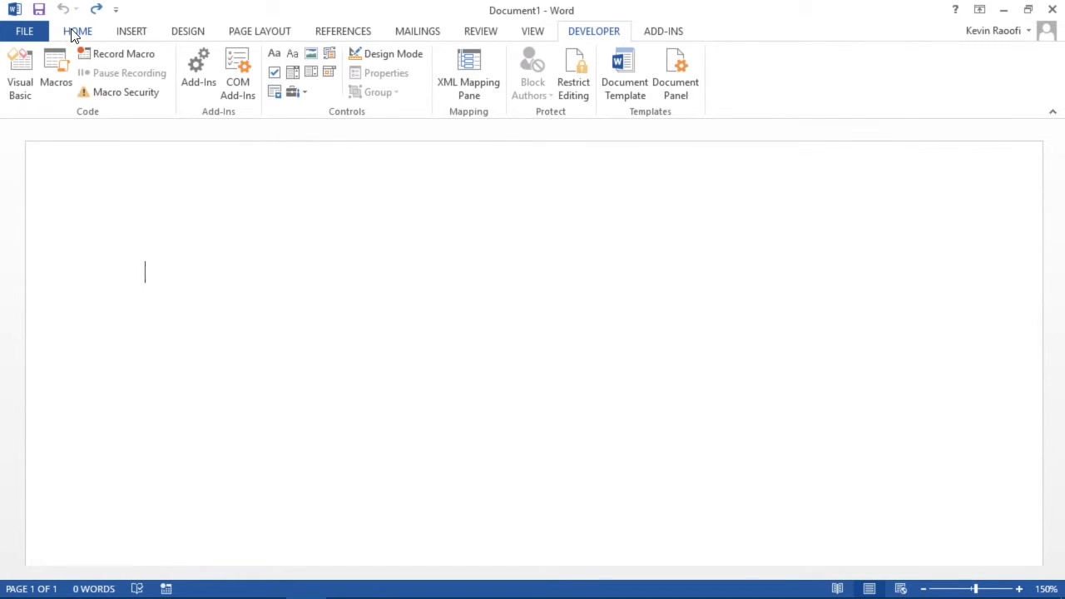
# - Run the SetupPage macro twice from all active templates and documents, checking the page down to its footer between the runs
pyautogui.click(56, 71)
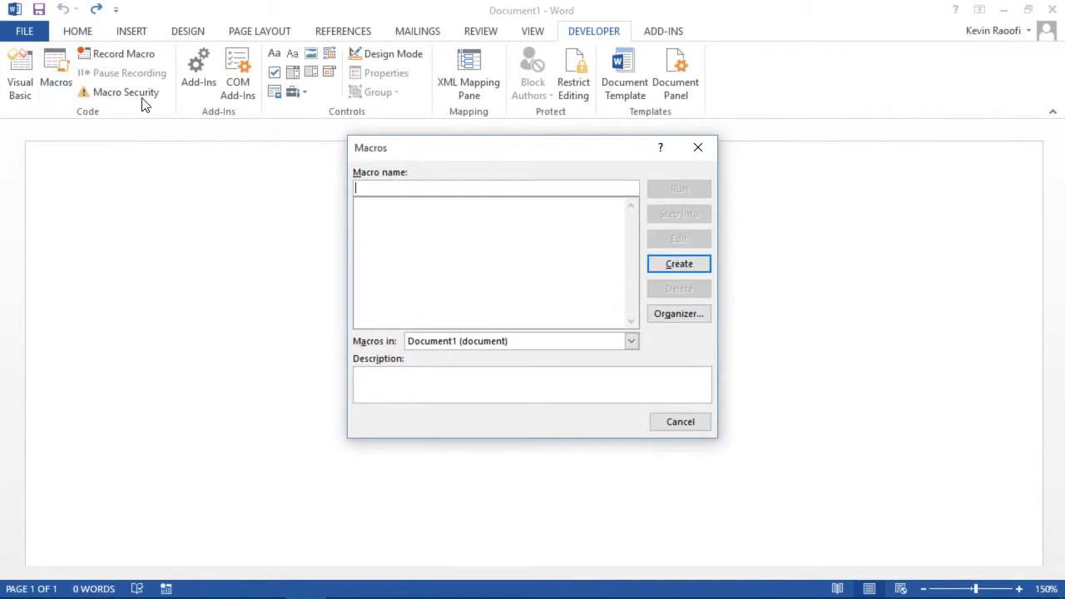
pyautogui.click(632, 345)
pyautogui.click(620, 356)
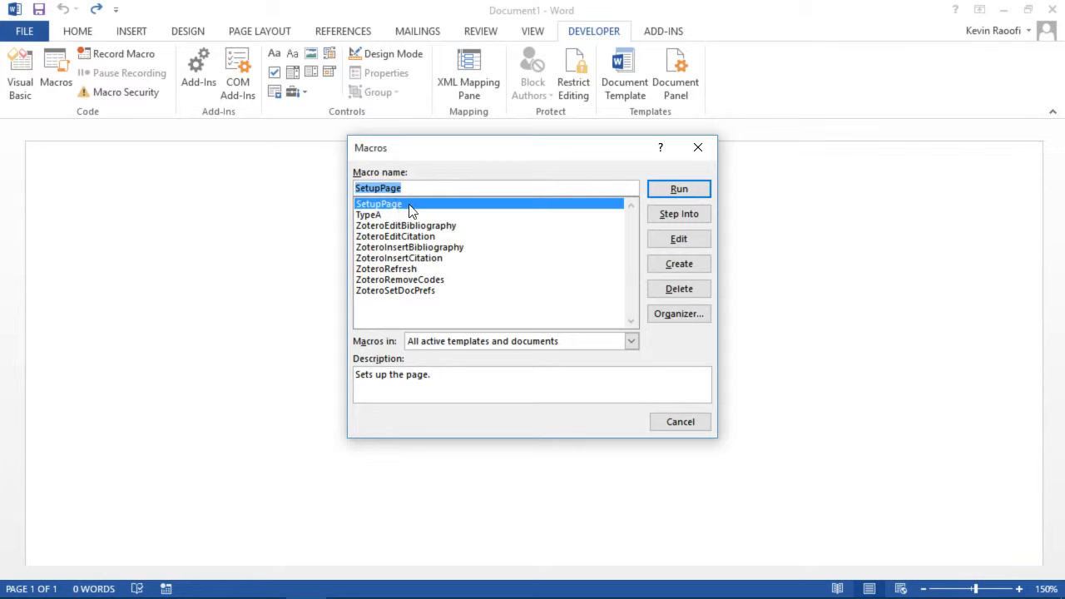
pyautogui.click(690, 192)
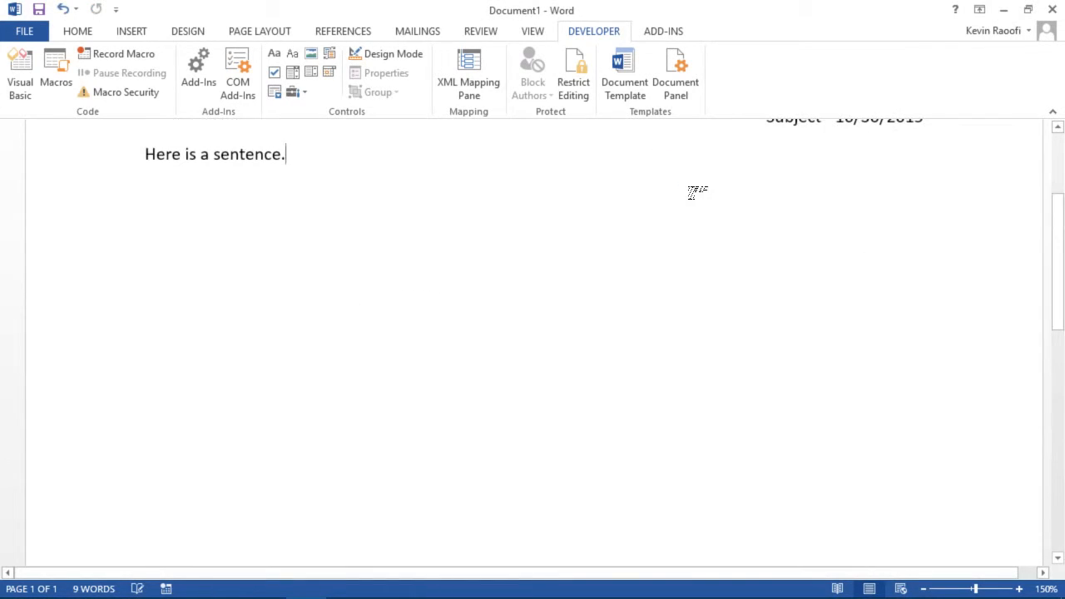
pyautogui.scroll(-10, 751, 229)
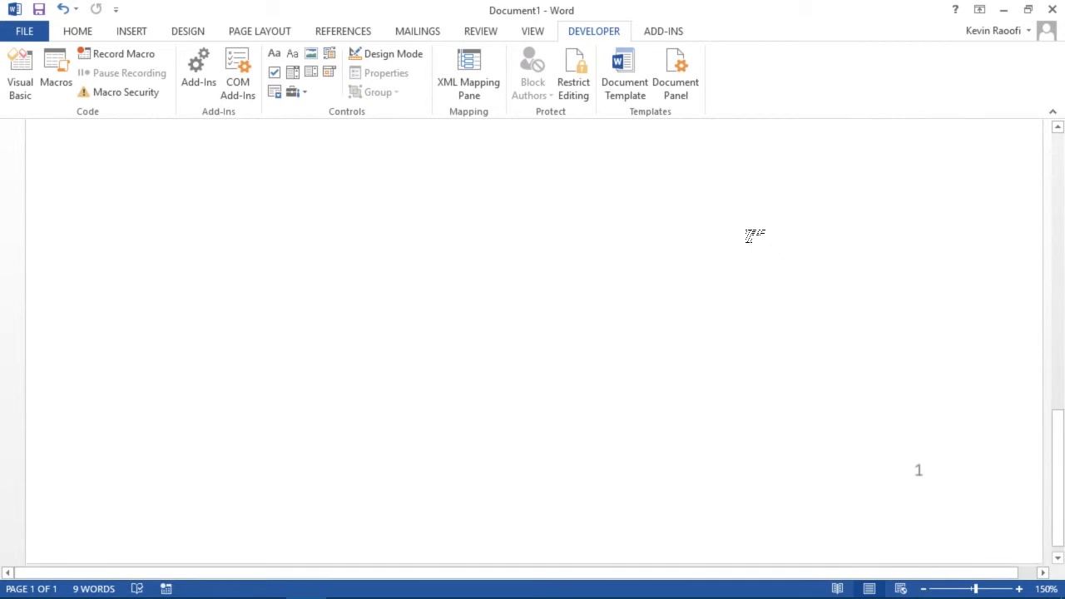
pyautogui.scroll(10, 753, 238)
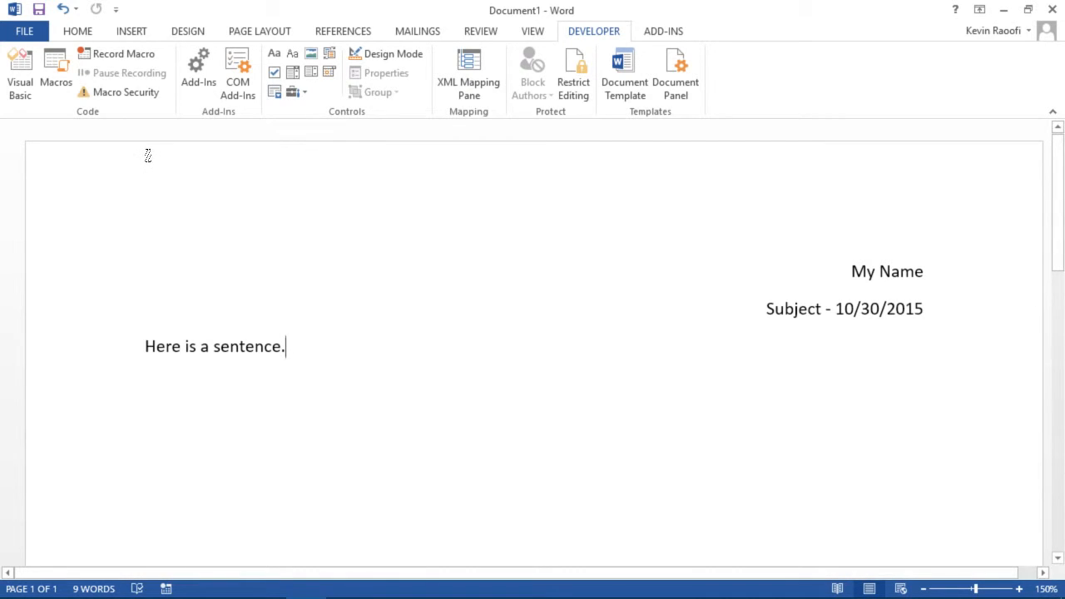
pyautogui.click(55, 72)
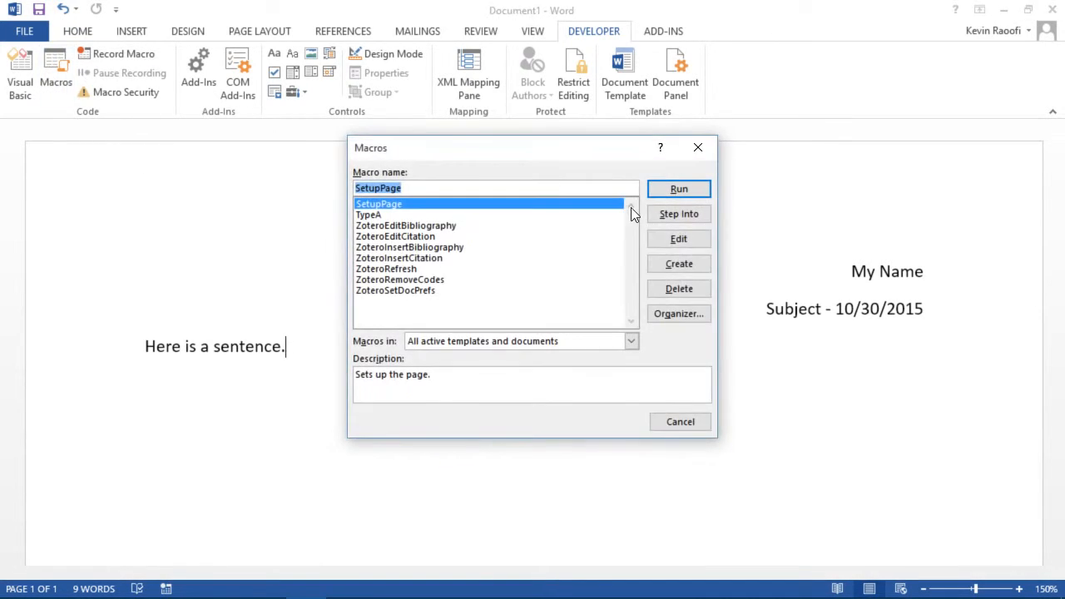
pyautogui.click(668, 192)
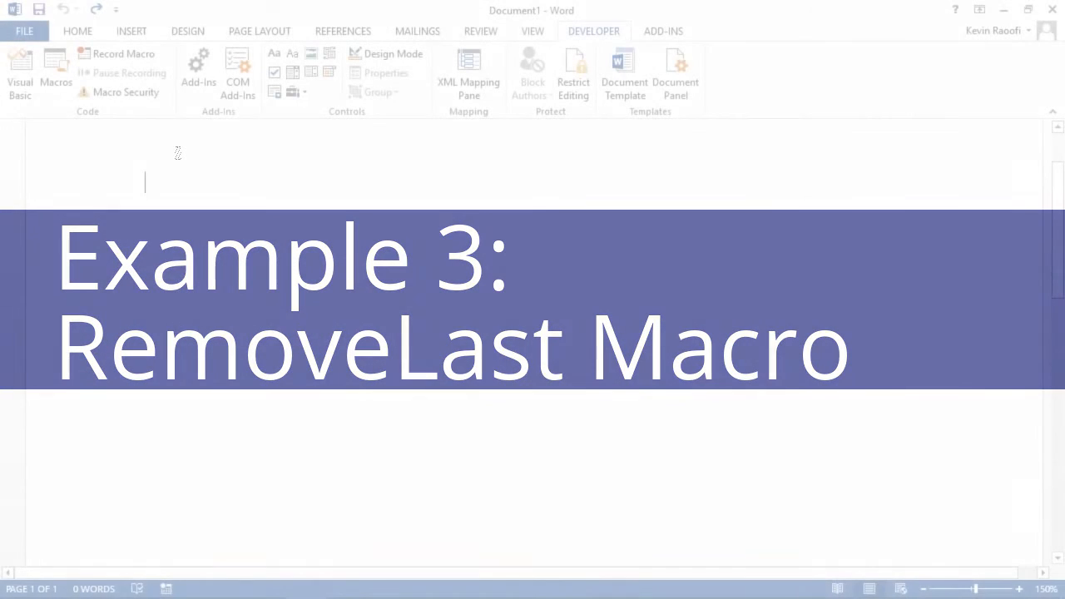
# - Enter "This is a sentence." followed by a new line in the blank document, and copy the whole text
pyautogui.scroll(2, 390, 160)
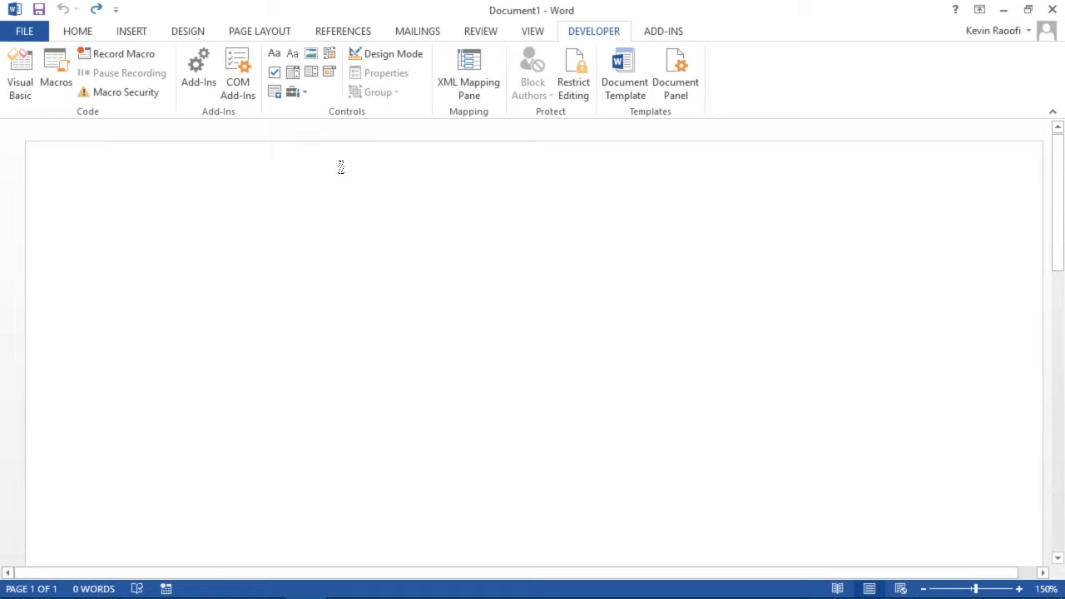
pyautogui.write('This ')
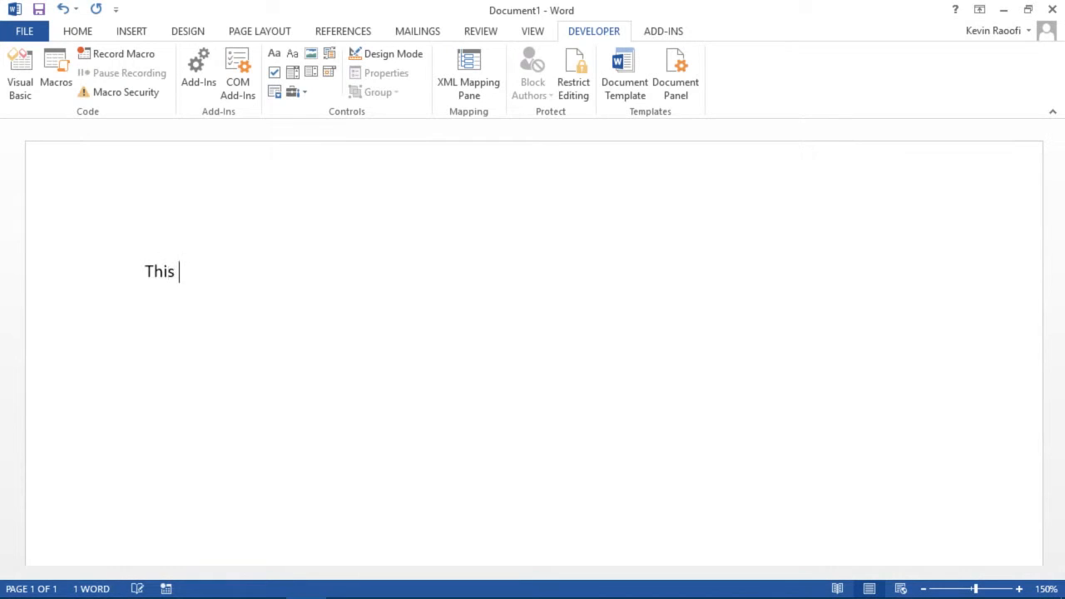
pyautogui.write('is a sentence.')
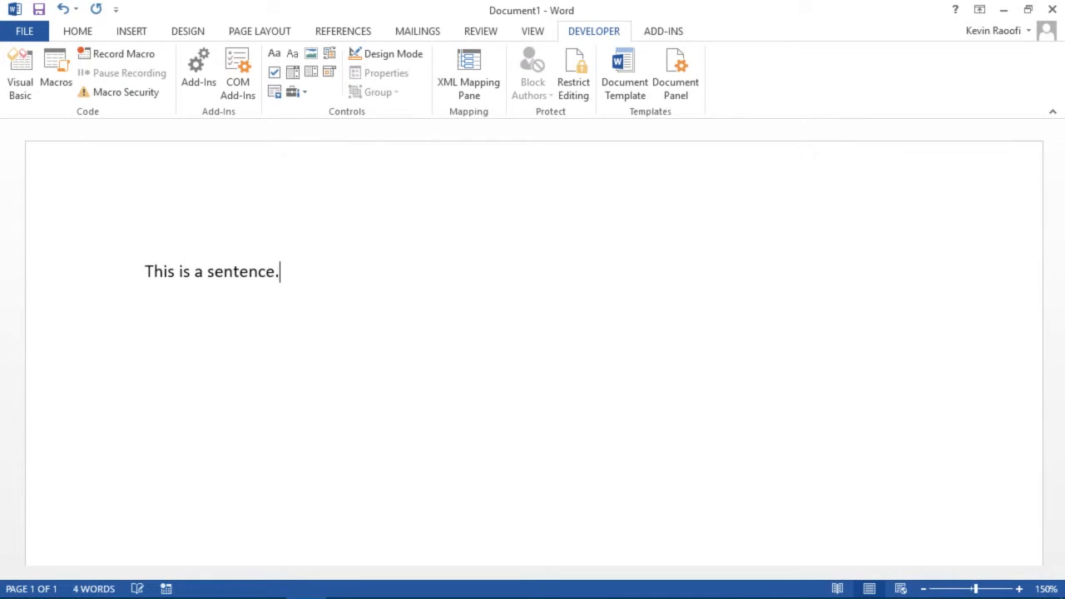
pyautogui.press('Return')
pyautogui.hotkey('ctrl', 'a')
pyautogui.hotkey('ctrl', 'c')
pyautogui.hotkey('ctrl', 'End')
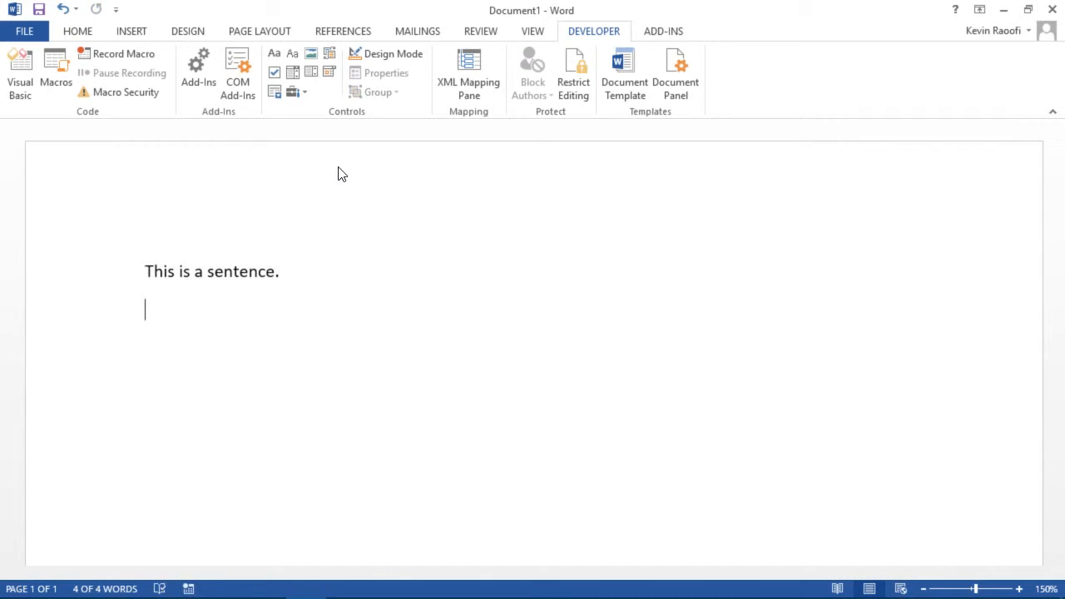
# - Paste the copied sentence six times below the original and remove the trailing empty line
pyautogui.hotkey('ctrl', 'v')
pyautogui.hotkey('ctrl', 'v')
pyautogui.hotkey('ctrl', 'v')
pyautogui.hotkey('ctrl', 'v')
pyautogui.hotkey('ctrl', 'v')
pyautogui.hotkey('ctrl', 'v')
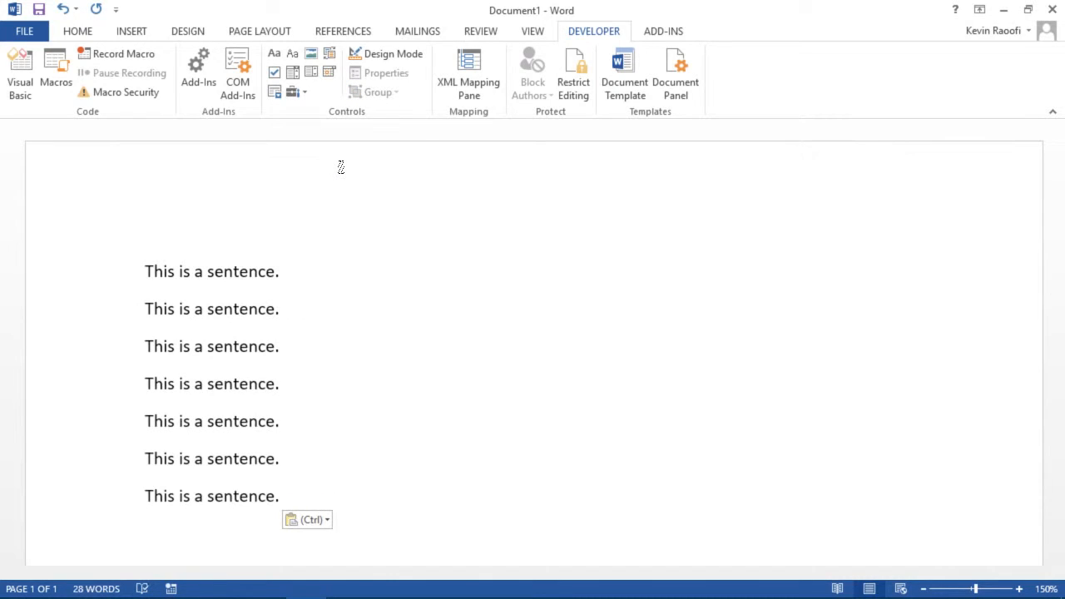
pyautogui.press('BackSpace')
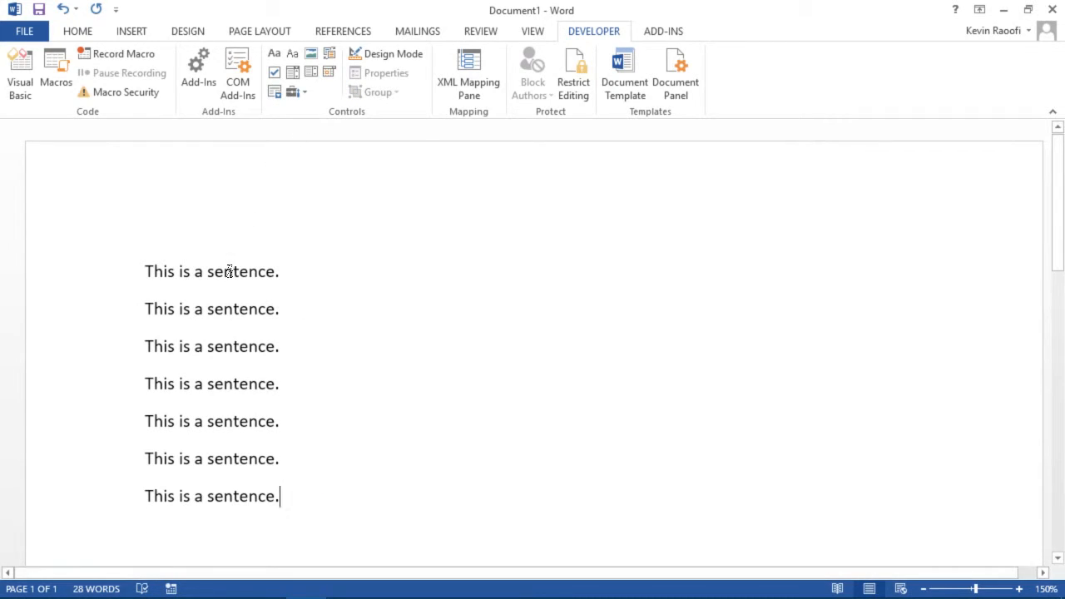
# - With the cursor in the first sentence, set up a new macro named RemoveLast, described as "Removes the last character from the line."
pyautogui.click(209, 271)
pyautogui.click(129, 54)
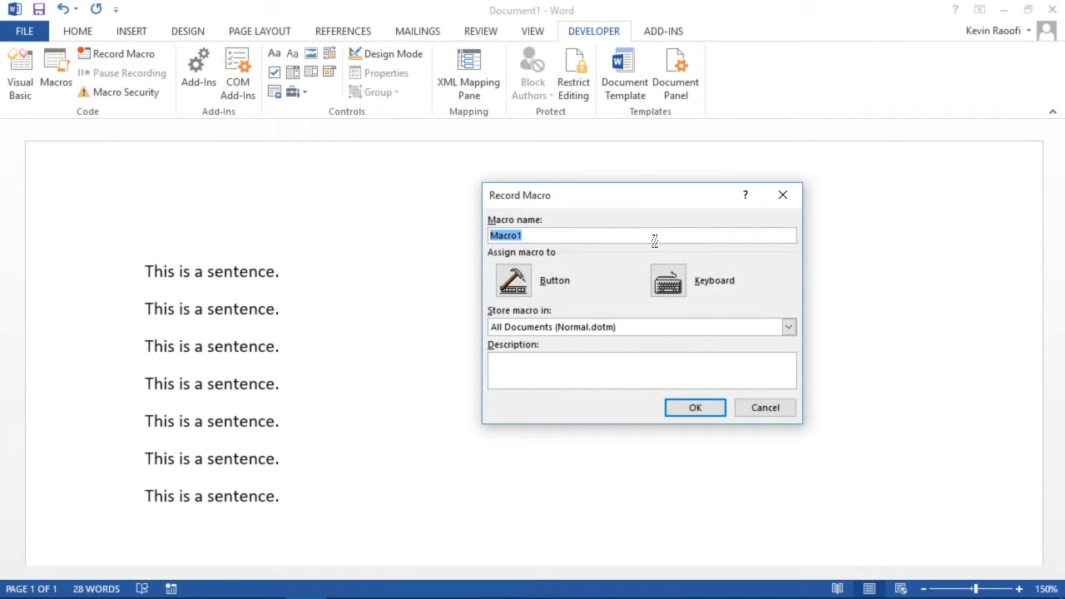
pyautogui.write('RemoveLast')
pyautogui.click(530, 380)
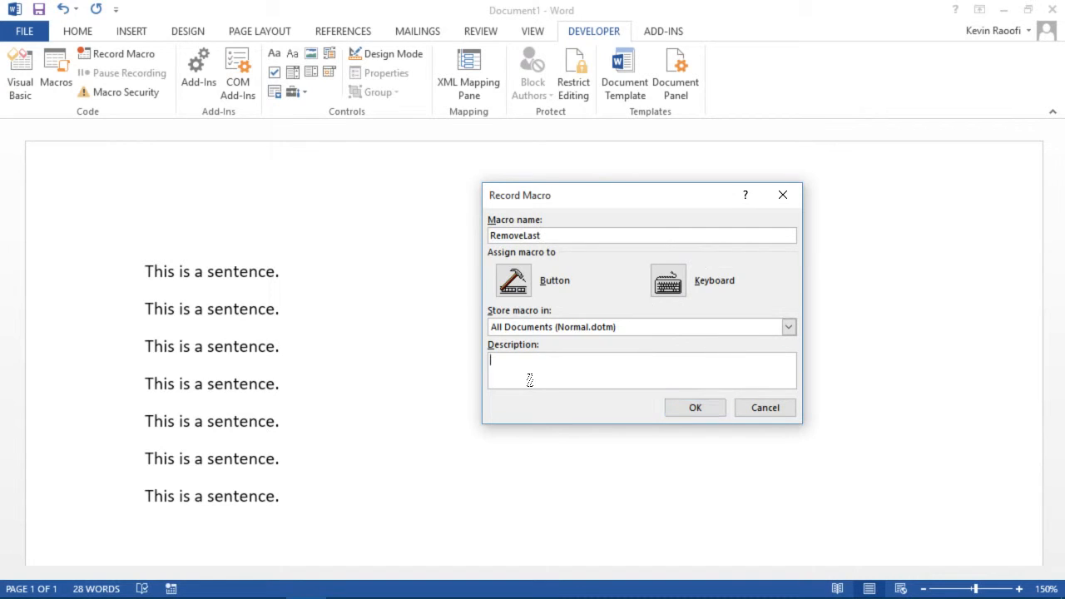
pyautogui.write('Removes the last character from the line.')
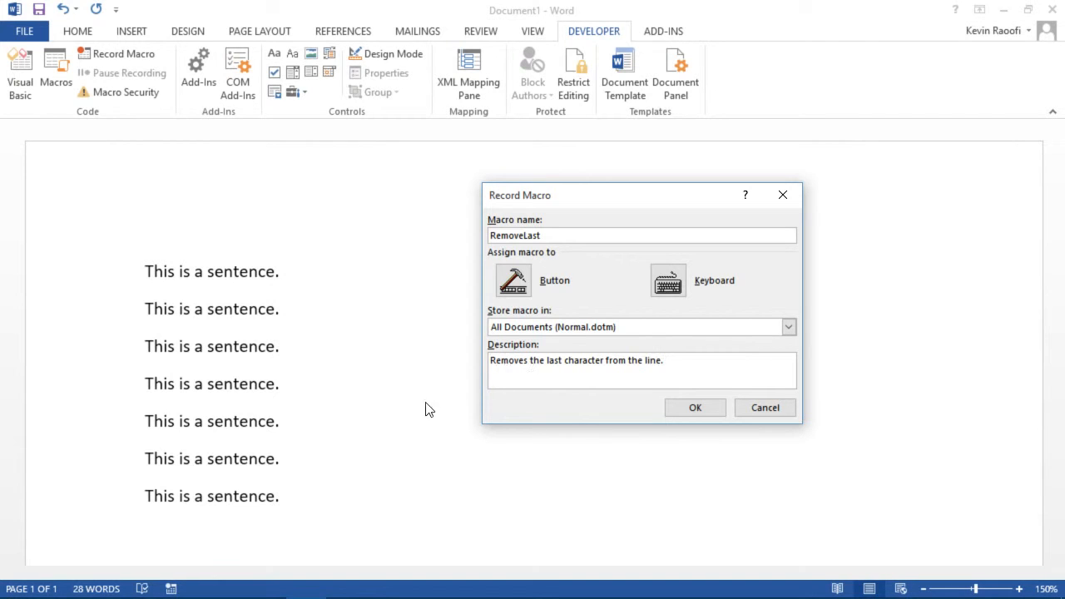
# - Assign the RemoveLast macro to a Quick Access Toolbar button for all documents and start recording
pyautogui.click(521, 287)
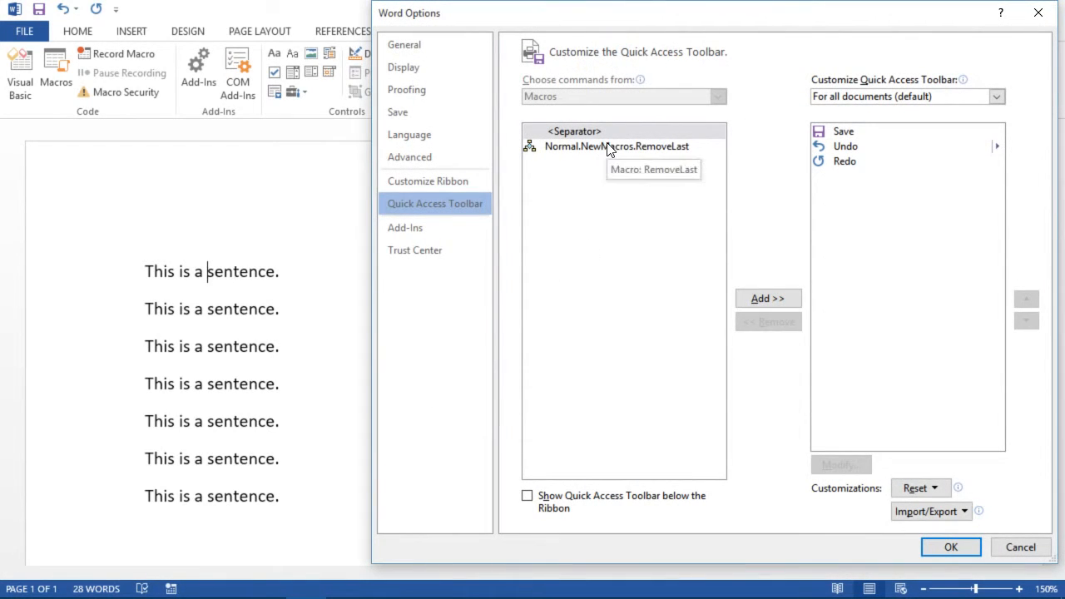
pyautogui.click(654, 153)
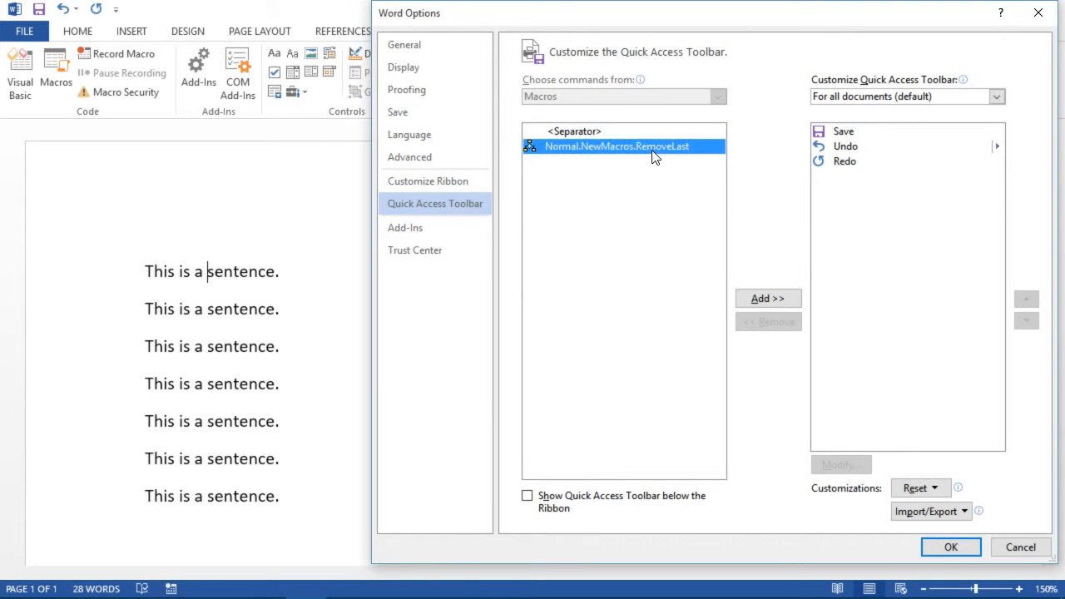
pyautogui.click(766, 296)
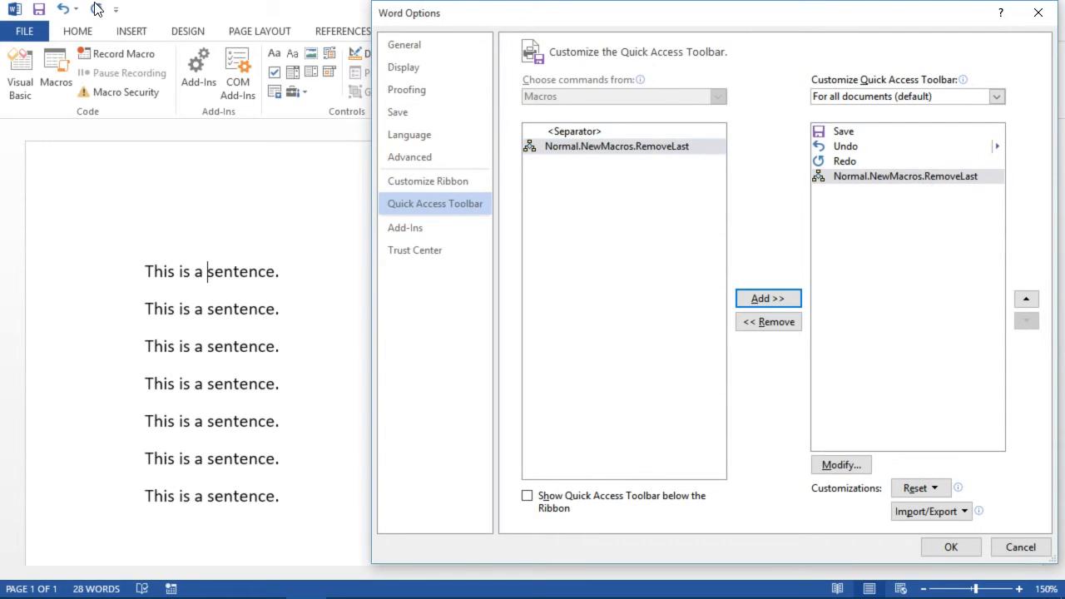
pyautogui.click(966, 549)
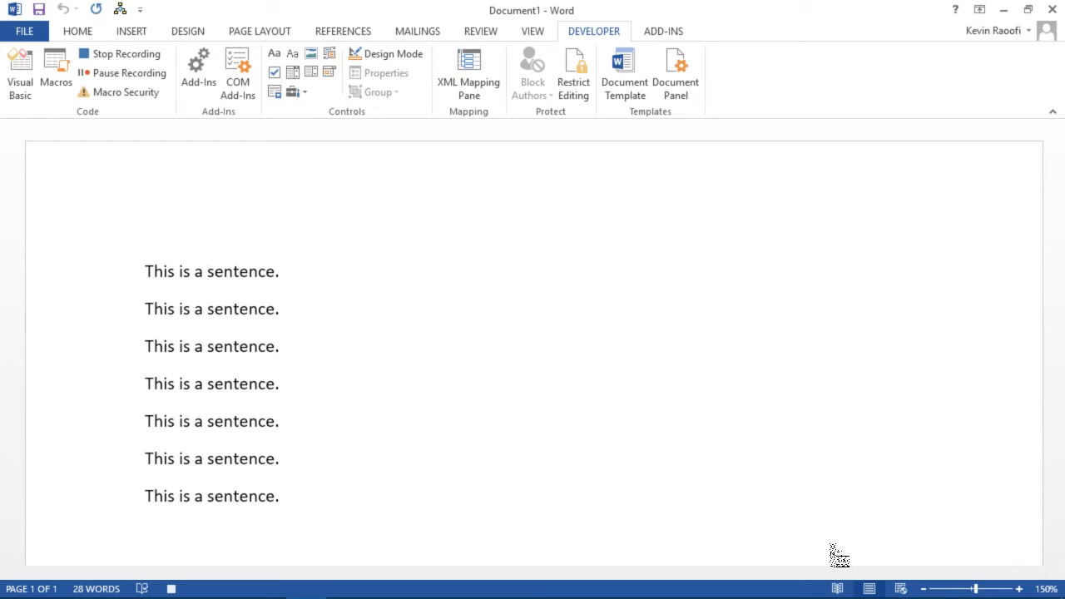
# - Record deleting the period at the end of the first line and moving down one line, and stop recording
pyautogui.press('Left')
pyautogui.press('End')
pyautogui.press('BackSpace')
pyautogui.press('Down')
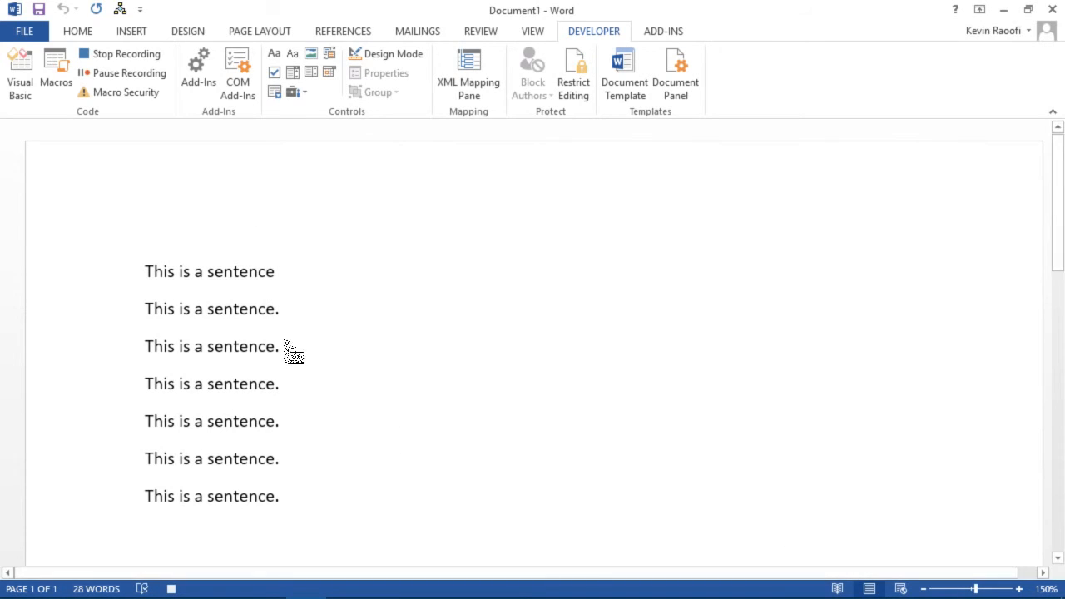
pyautogui.click(114, 55)
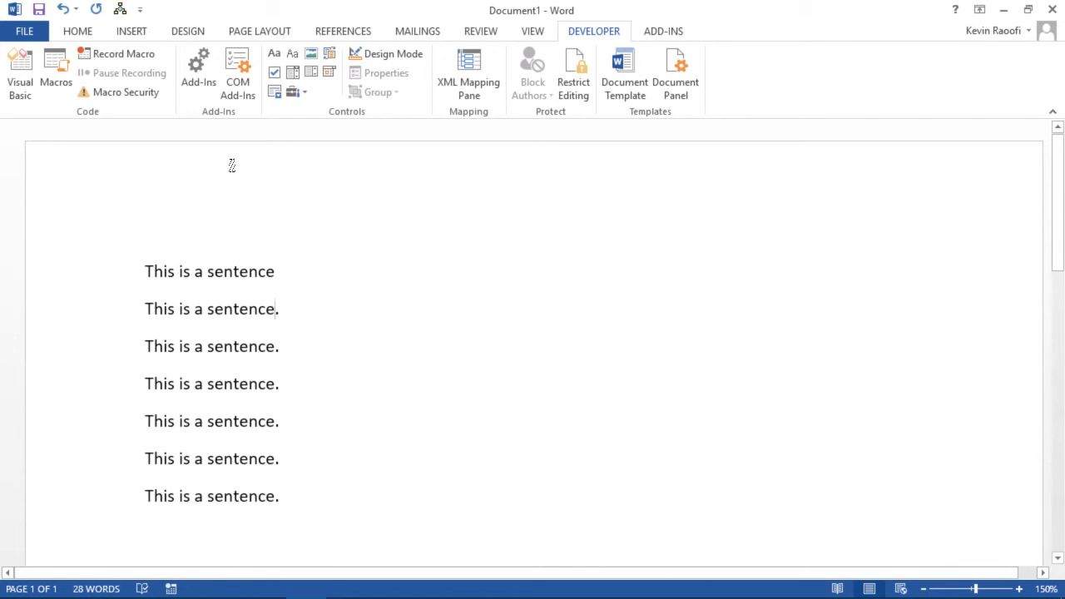
# - Run the RemoveLast macro from the Quick Access Toolbar six times to strip the period from each remaining sentence
pyautogui.click(119, 11)
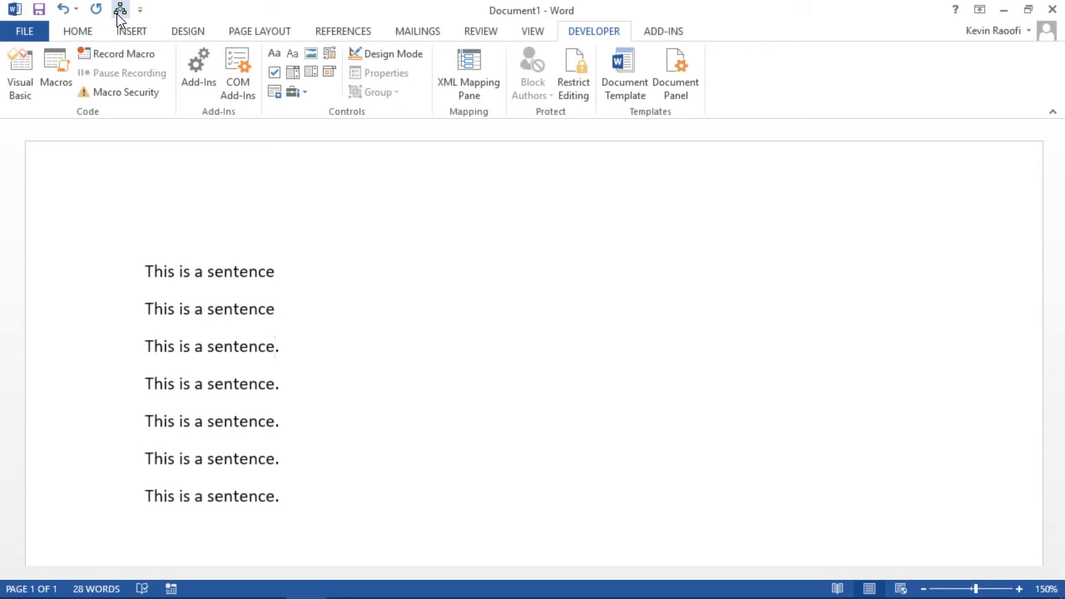
pyautogui.click(119, 12)
pyautogui.click(120, 12)
pyautogui.click(119, 12)
pyautogui.click(119, 11)
pyautogui.click(119, 12)
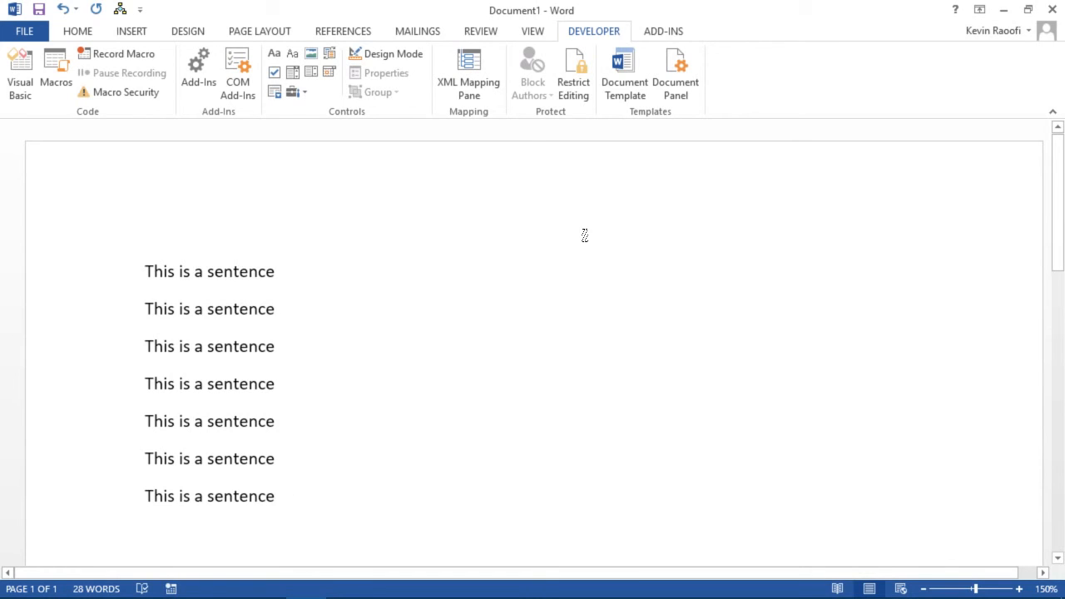
pyautogui.scroll(-2, 533, 242)
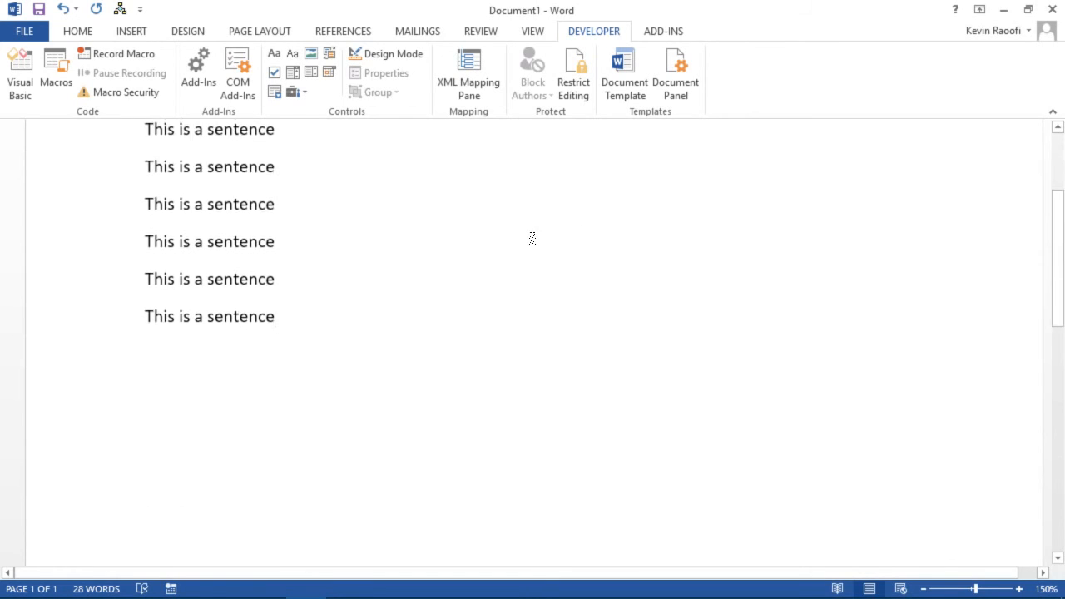
pyautogui.scroll(1, 532, 240)
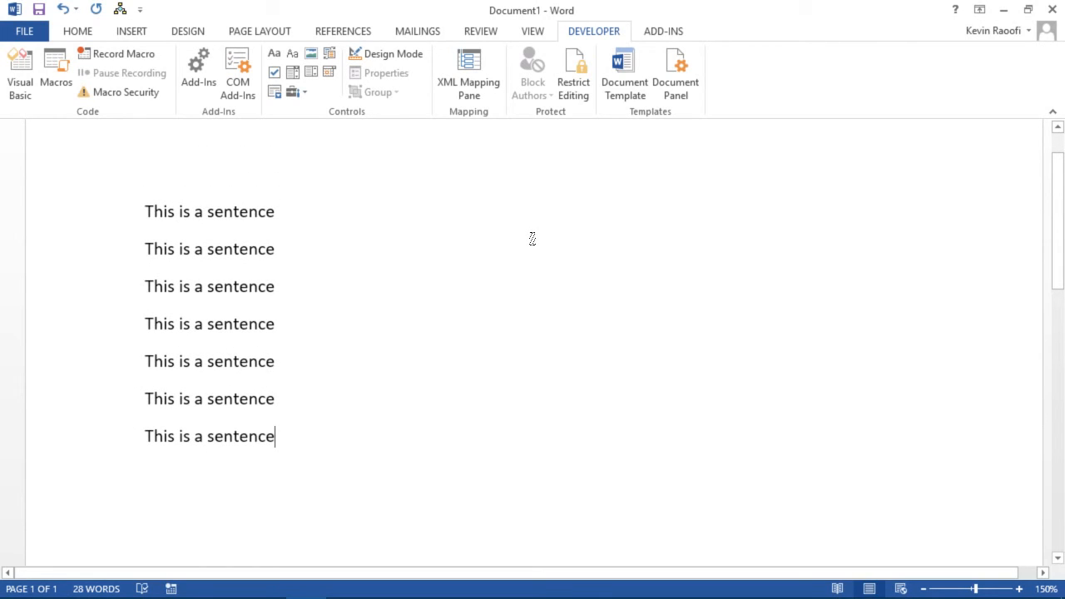